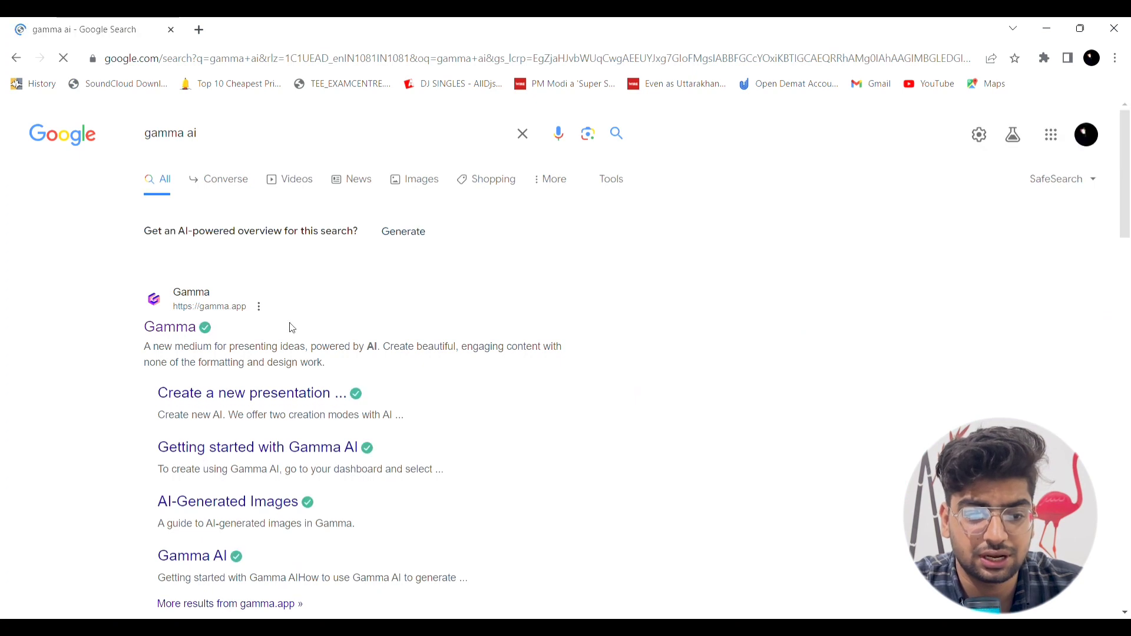
Go to the Gamma website from the search results and sign up with Google
click(170, 327)
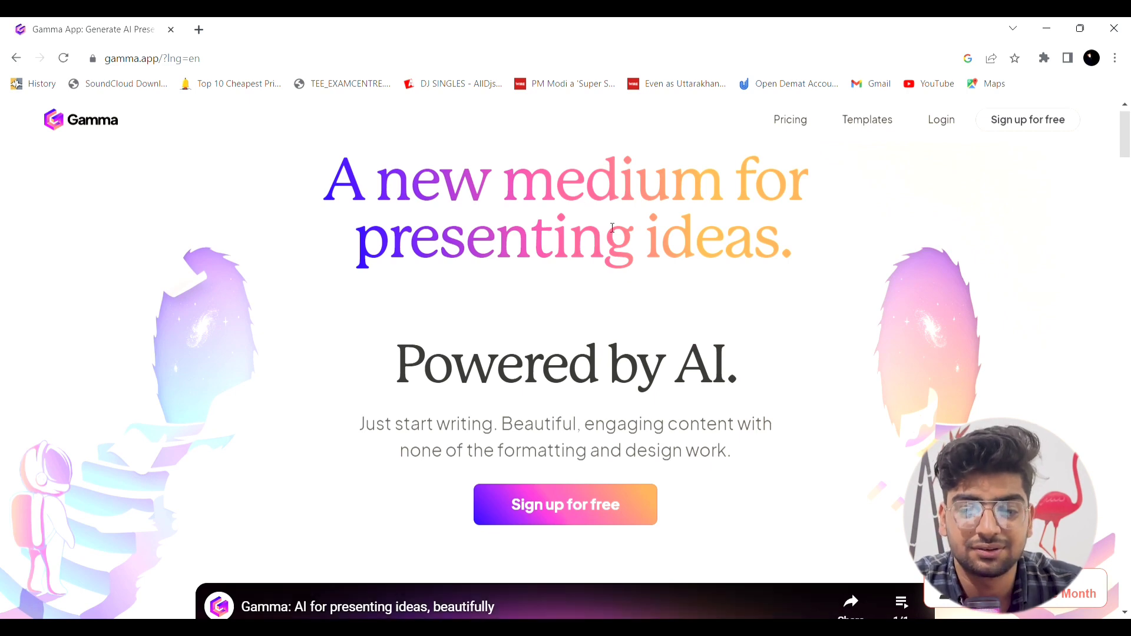
scroll(671, 295, down, 3)
scroll(590, 325, down, 3)
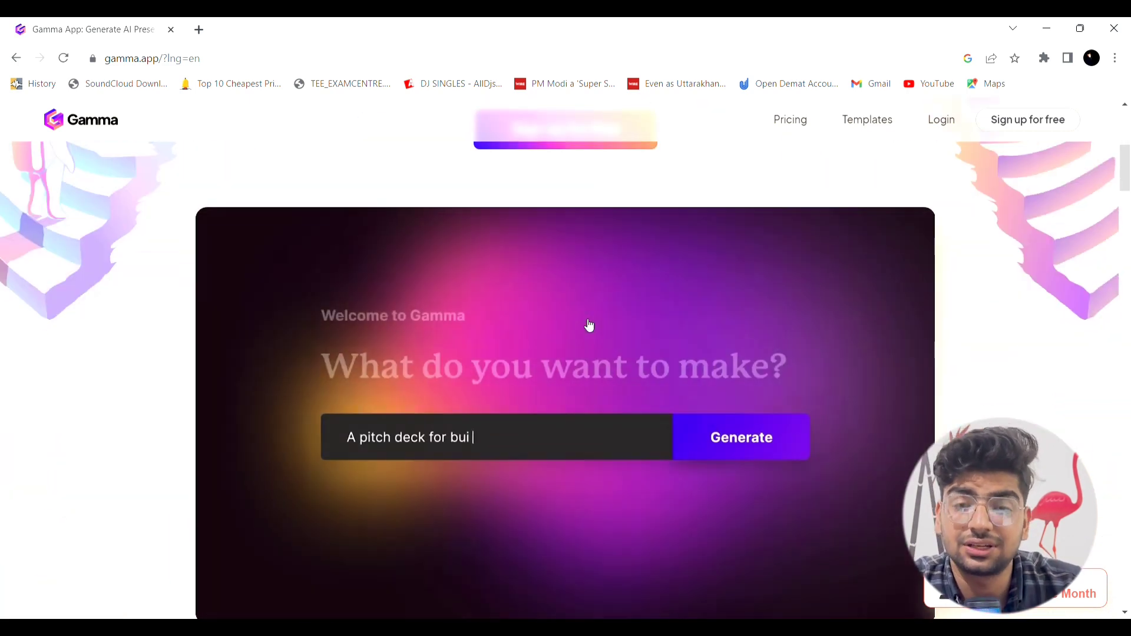
scroll(590, 325, down, 2)
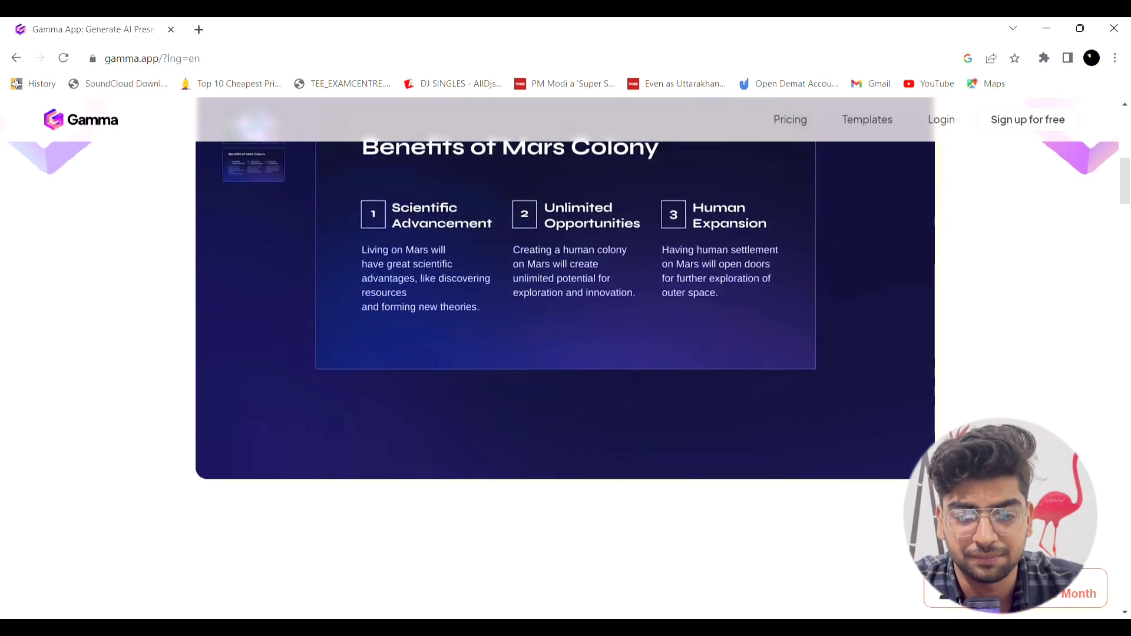
scroll(566, 354, up, 3)
scroll(565, 354, up, 2)
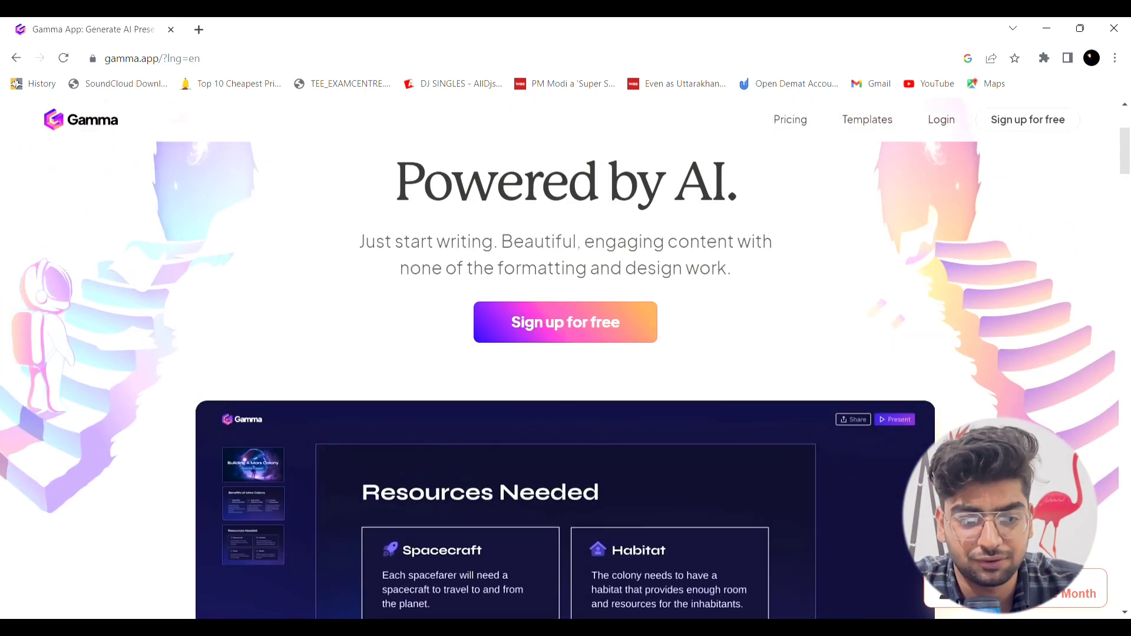
click(592, 333)
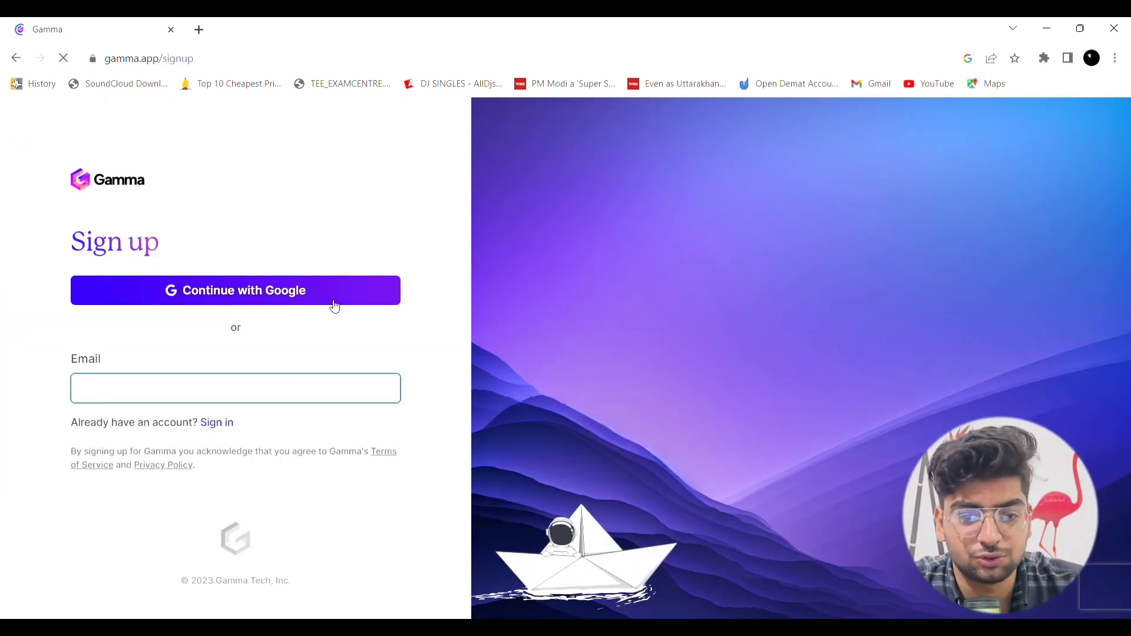
click(284, 297)
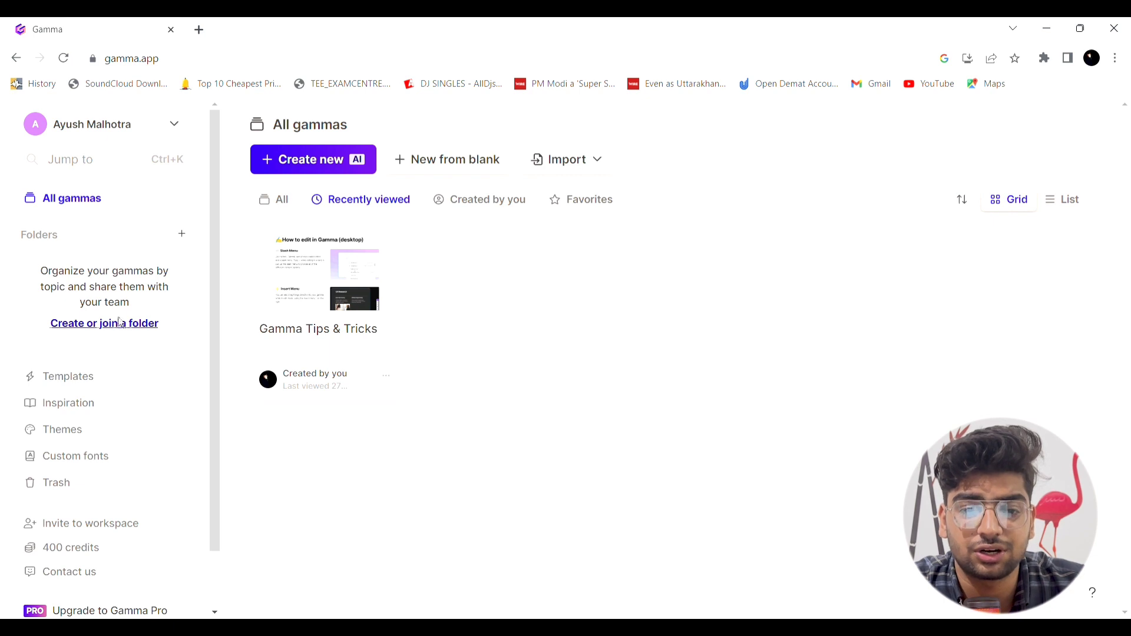
Generate an AI presentation outline on the topic '5 marketing strategies'
click(310, 168)
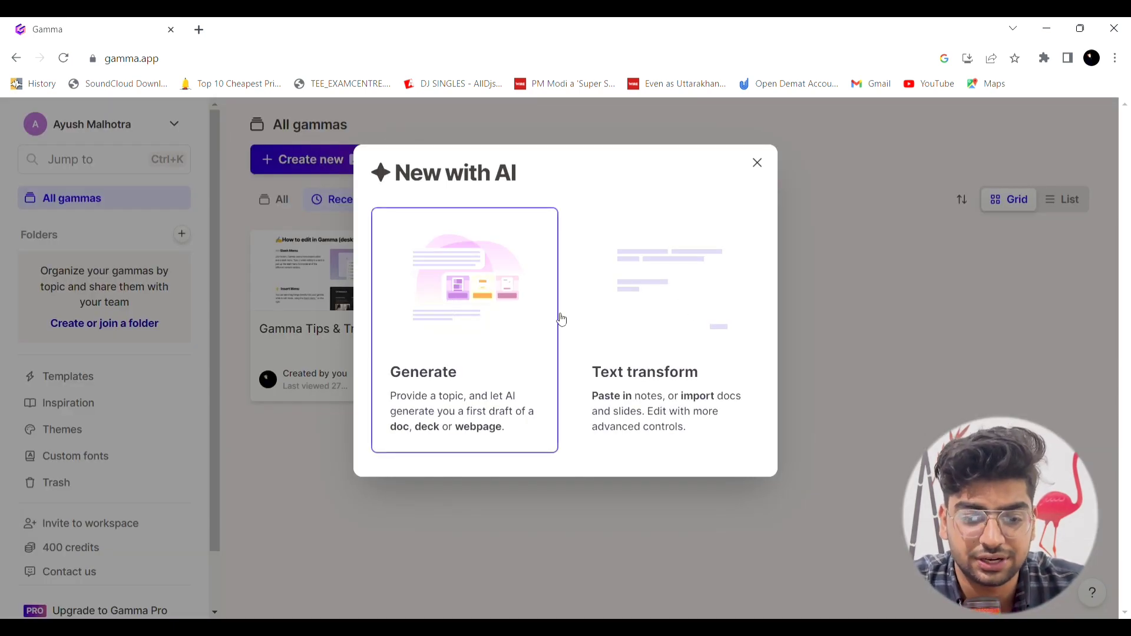
click(467, 307)
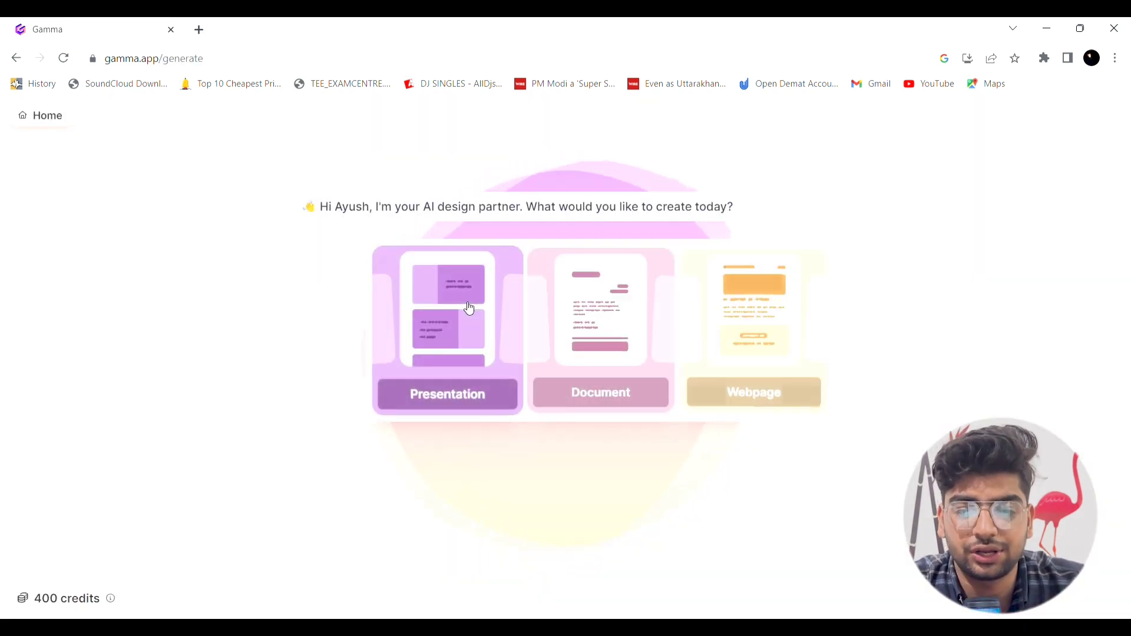
click(469, 308)
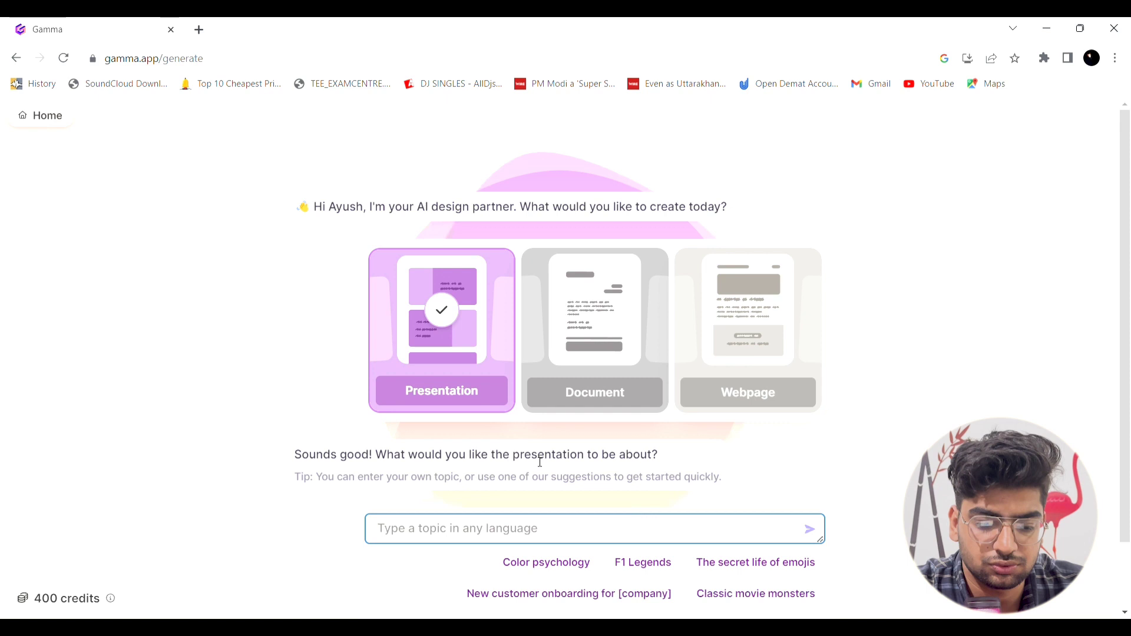
text(5 mark)
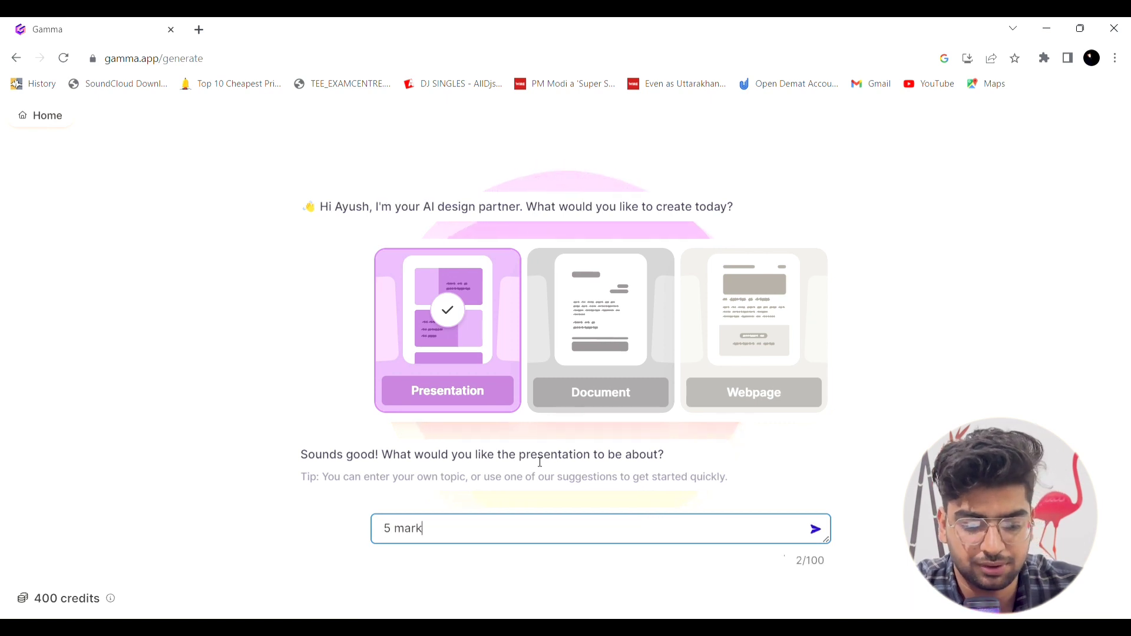
text(eting strategier)
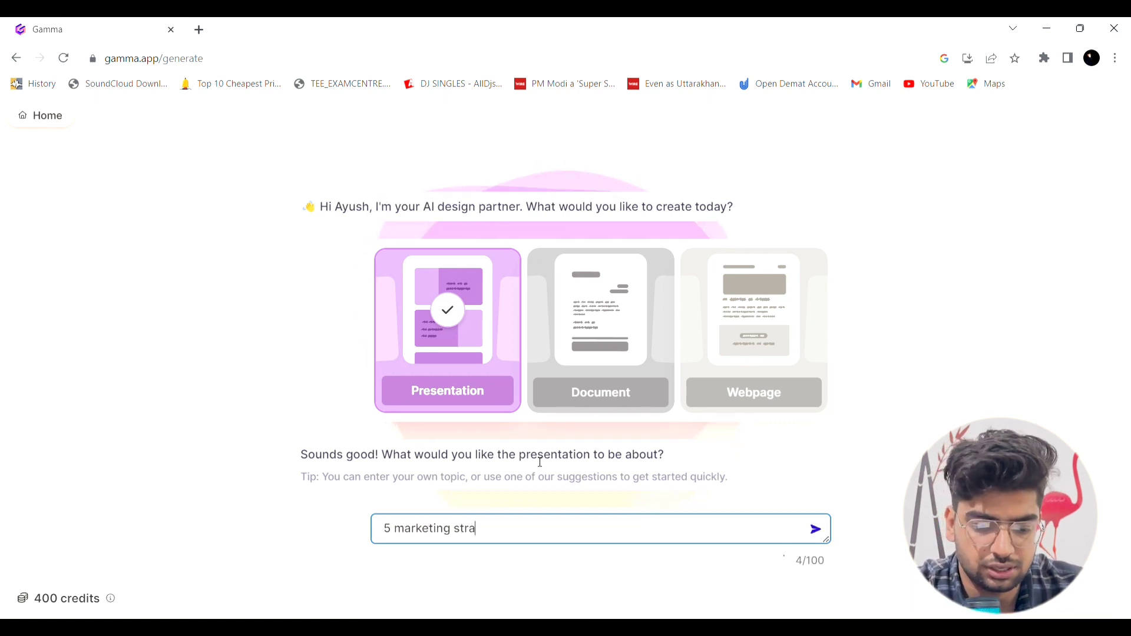
key(BackSpace)
text(s)
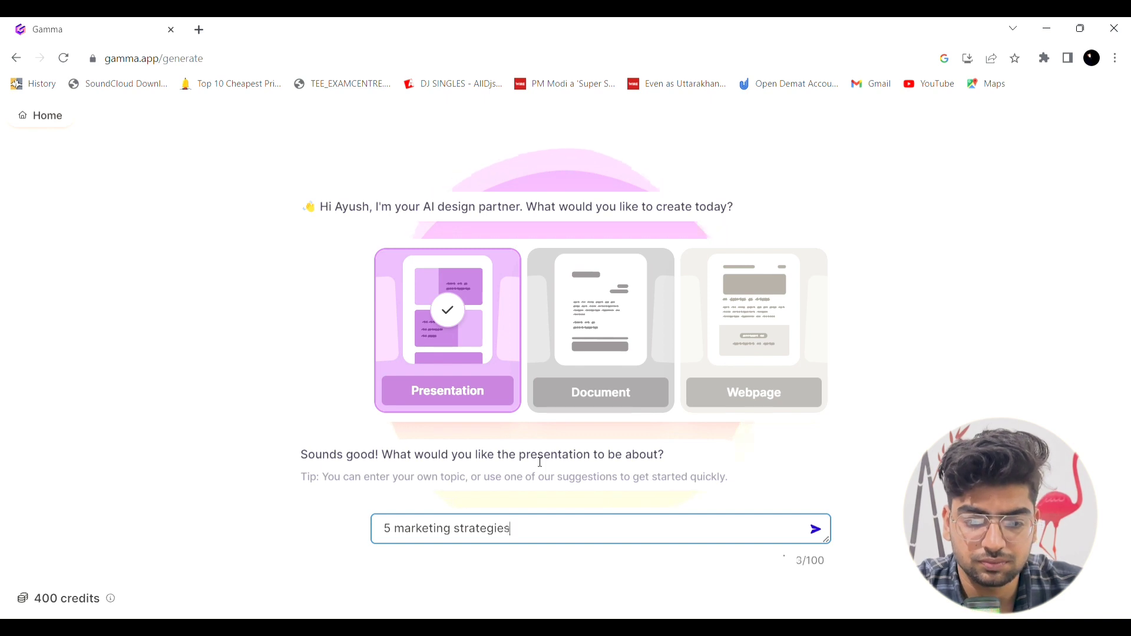
click(816, 528)
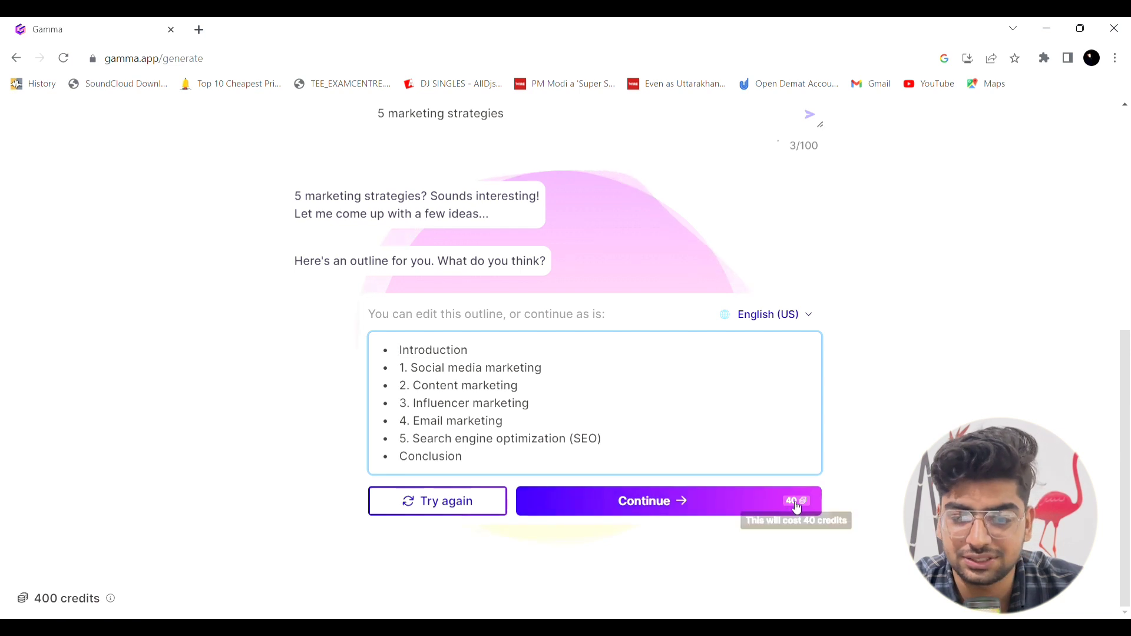
mouse_move(794, 500)
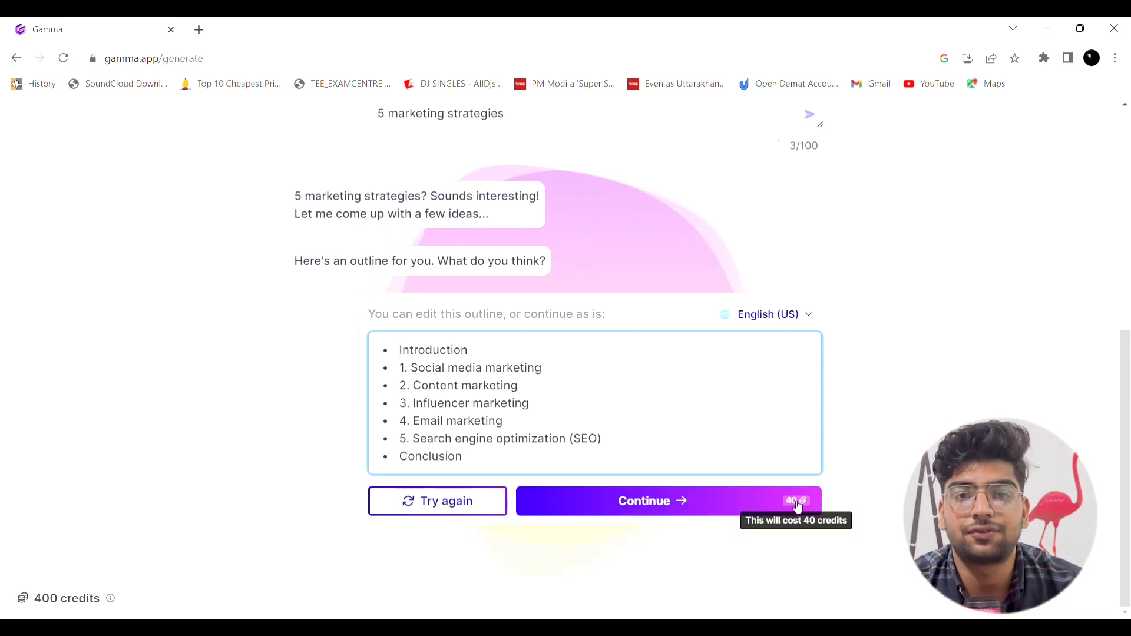
Accept the outline, pick a dark theme card, and confirm it to start generation
click(729, 500)
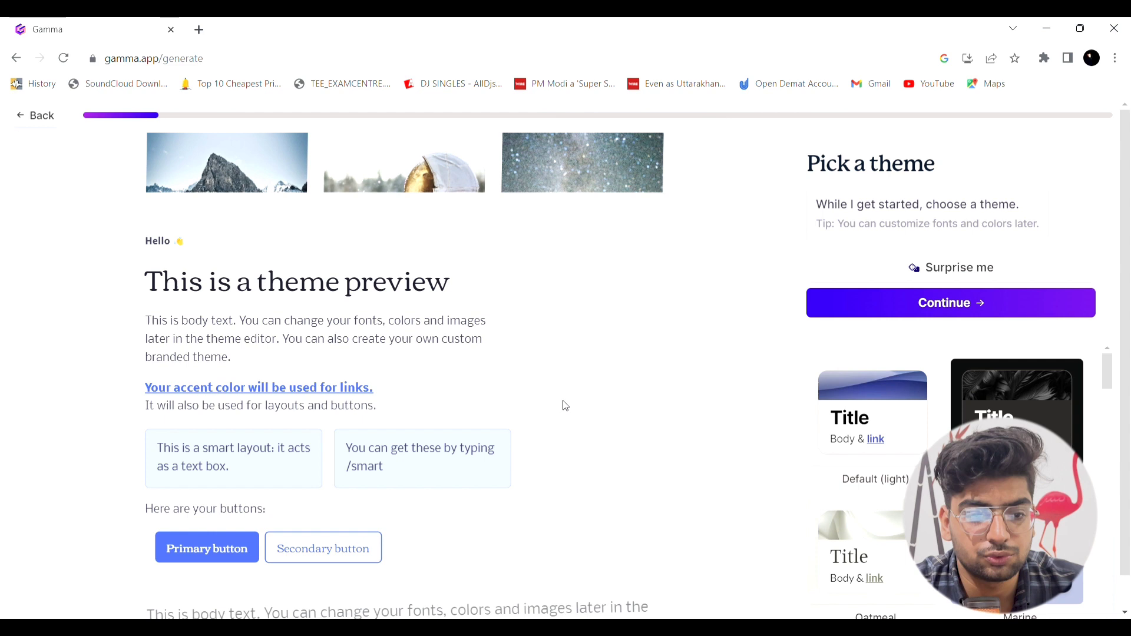
scroll(564, 405, down, 1)
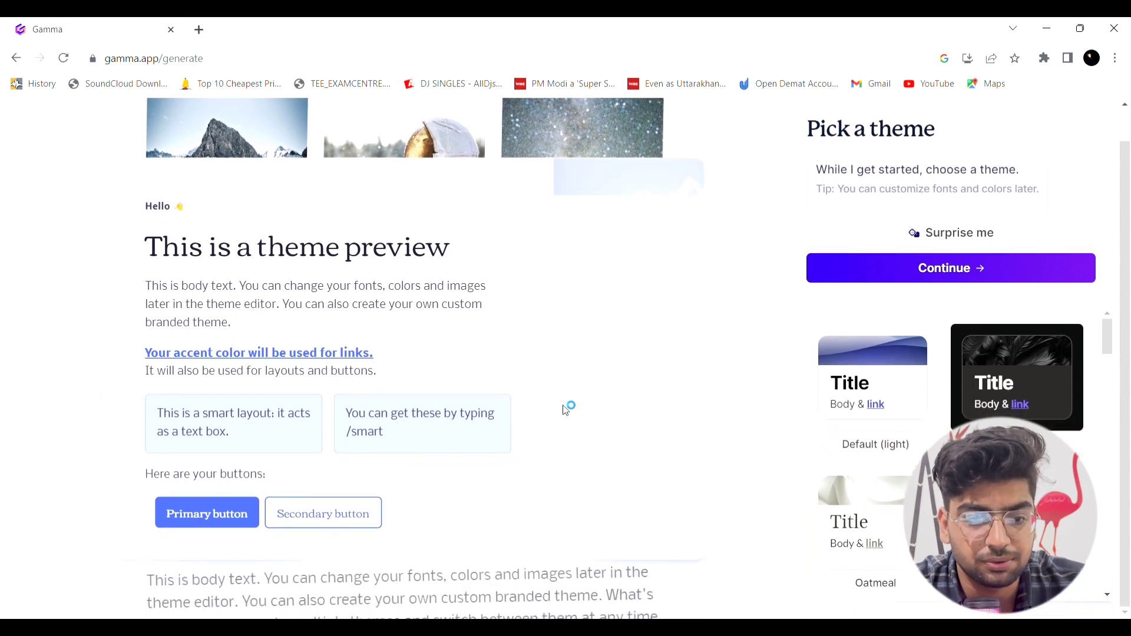
scroll(565, 407, up, 1)
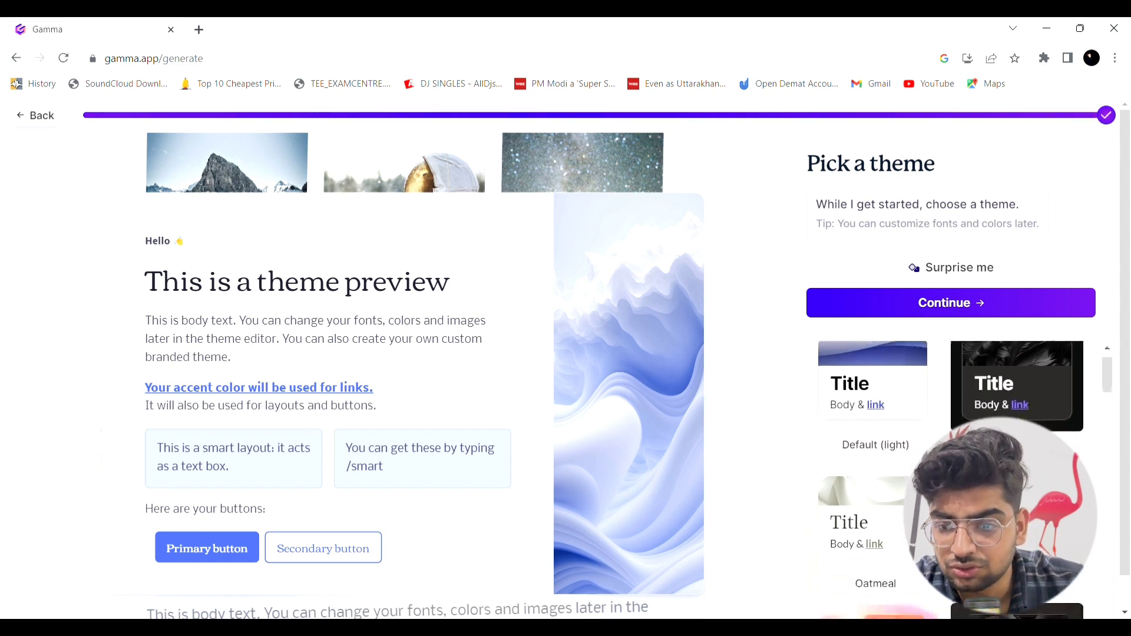
scroll(875, 443, down, 2)
scroll(875, 442, down, 2)
scroll(875, 441, down, 2)
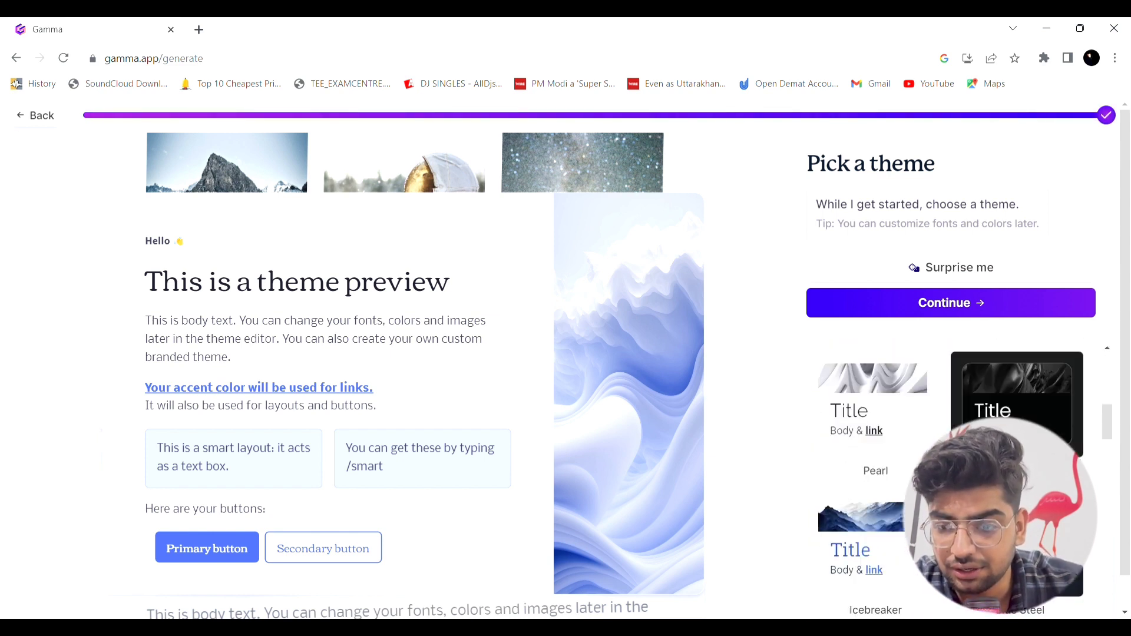
scroll(875, 442, down, 2)
scroll(874, 441, down, 2)
scroll(875, 442, down, 2)
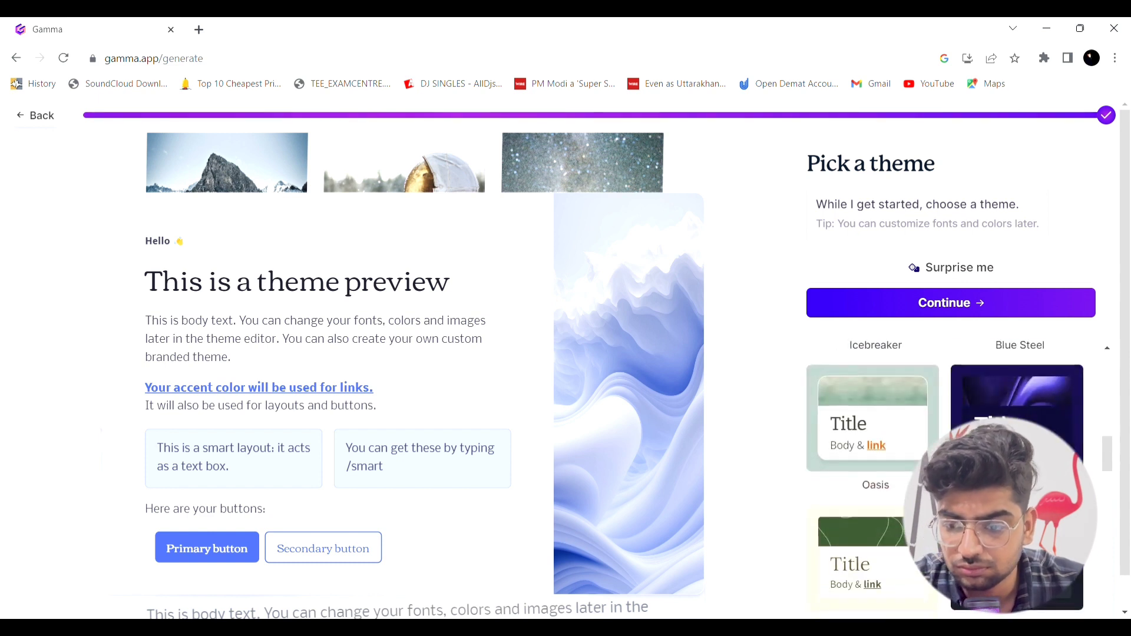
scroll(875, 442, down, 2)
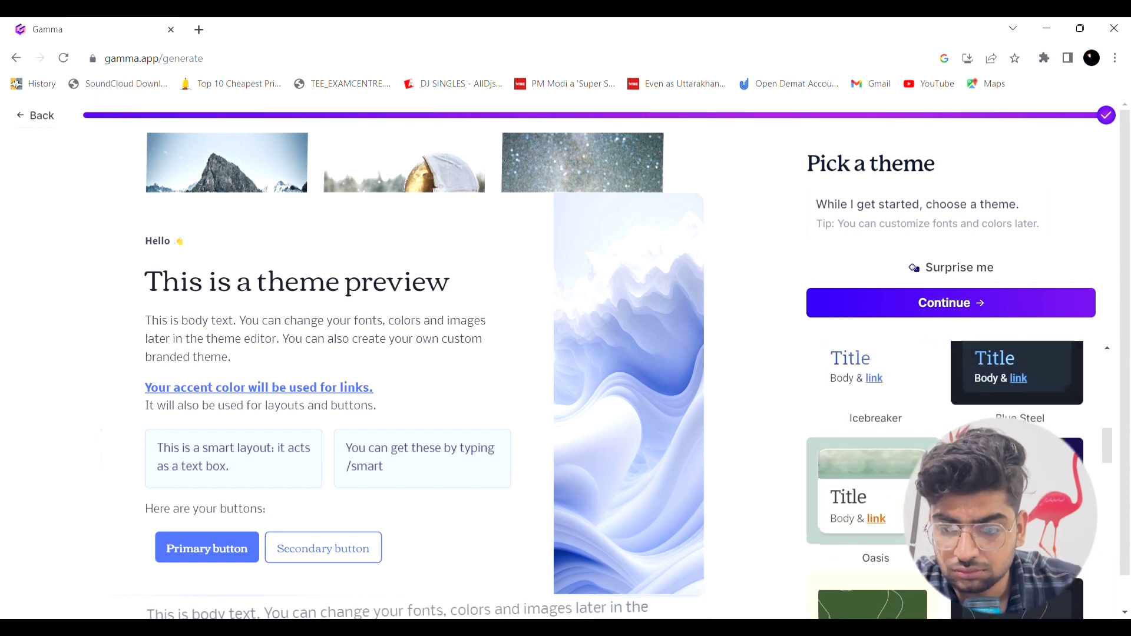
scroll(876, 442, down, 1)
scroll(902, 424, down, 2)
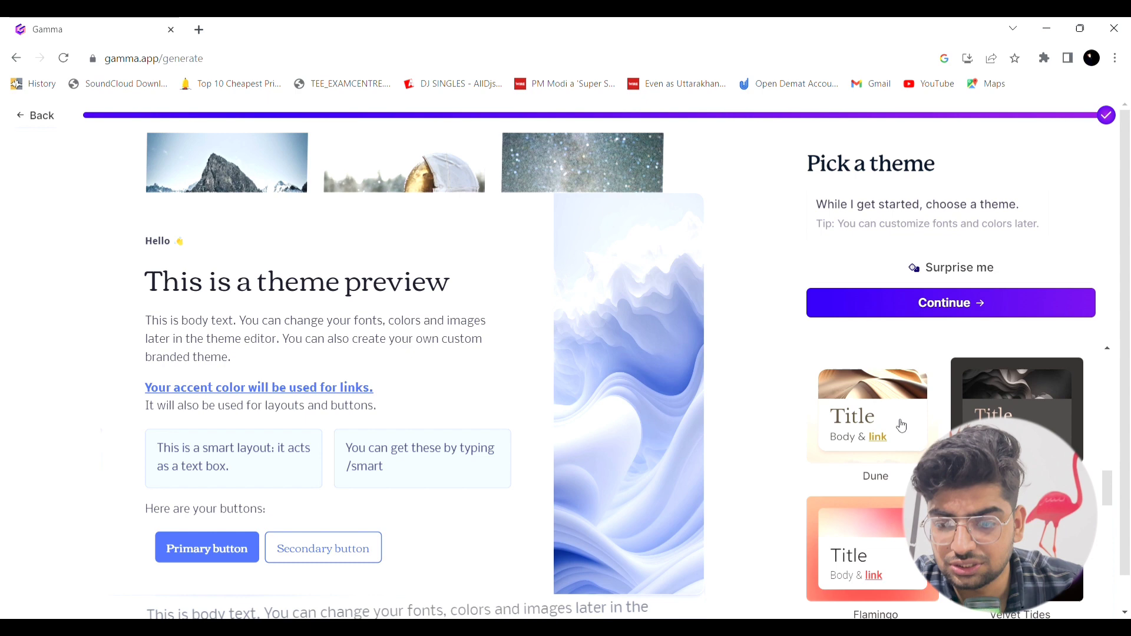
scroll(902, 425, down, 1)
scroll(910, 429, down, 1)
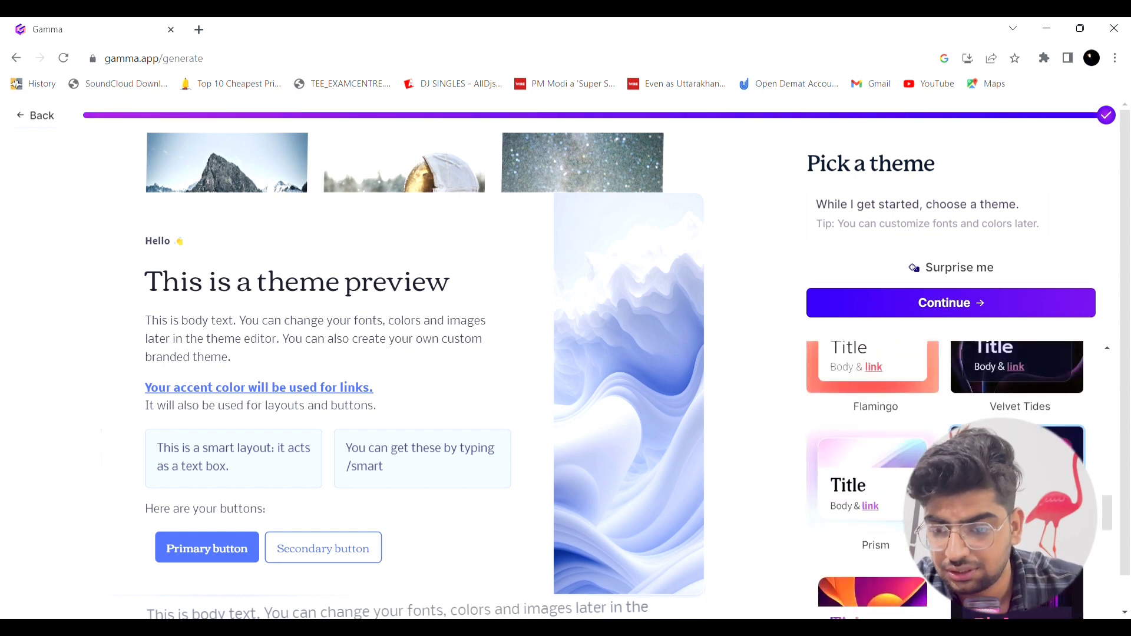
click(1016, 367)
click(937, 303)
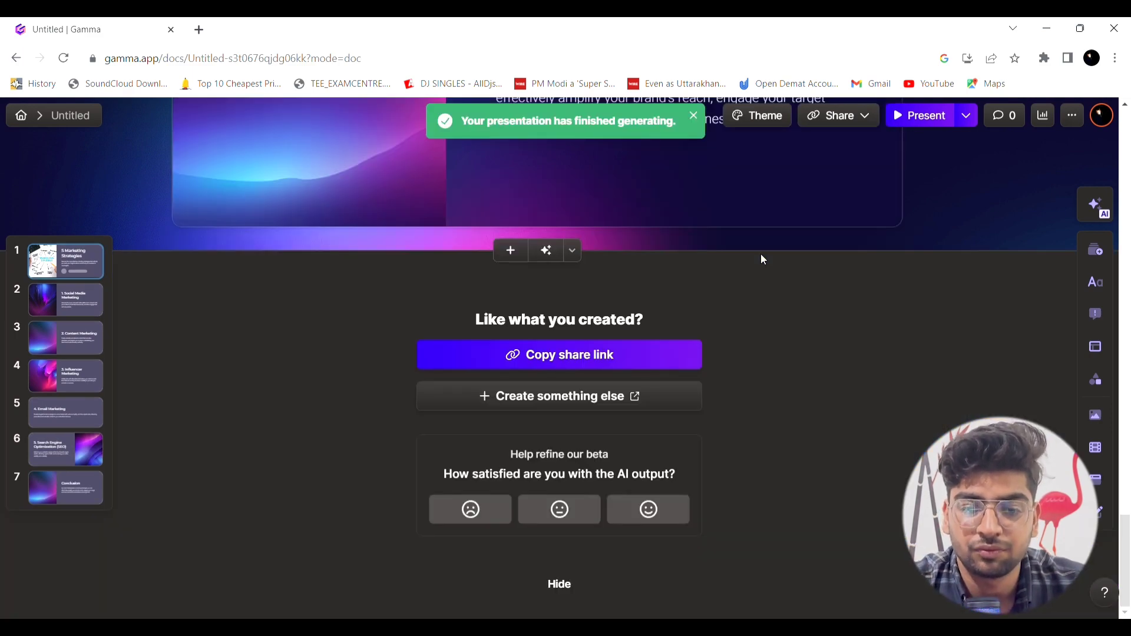
scroll(761, 254, up, 3)
scroll(760, 254, up, 3)
scroll(760, 254, up, 3)
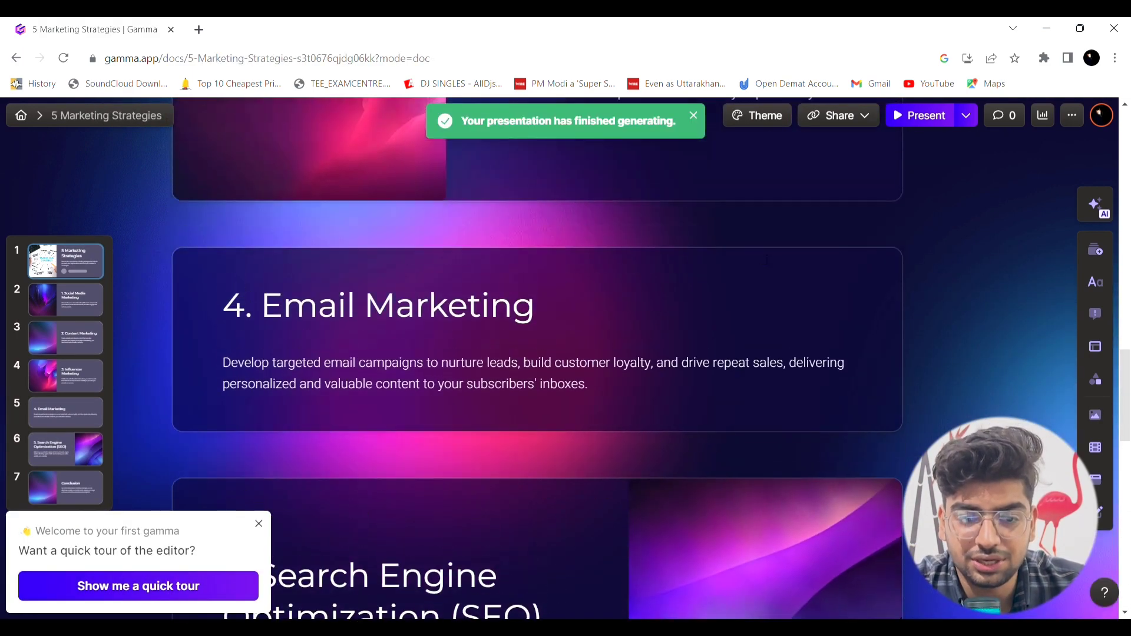
scroll(760, 253, up, 5)
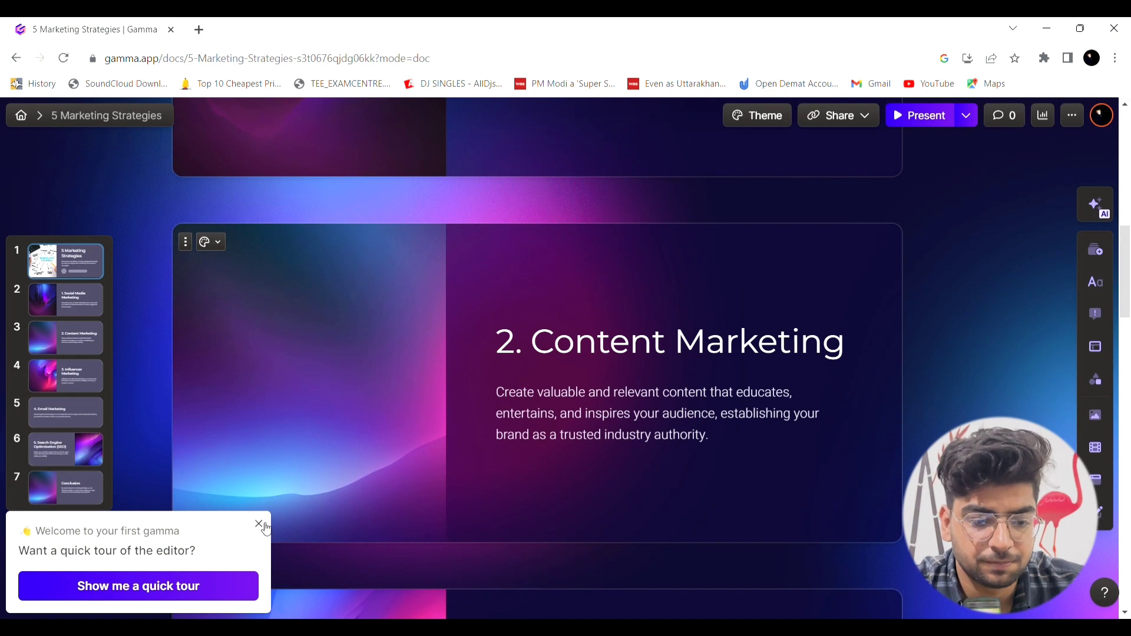
Dismiss the 'Welcome to your first gamma' quick-tour popup
click(259, 525)
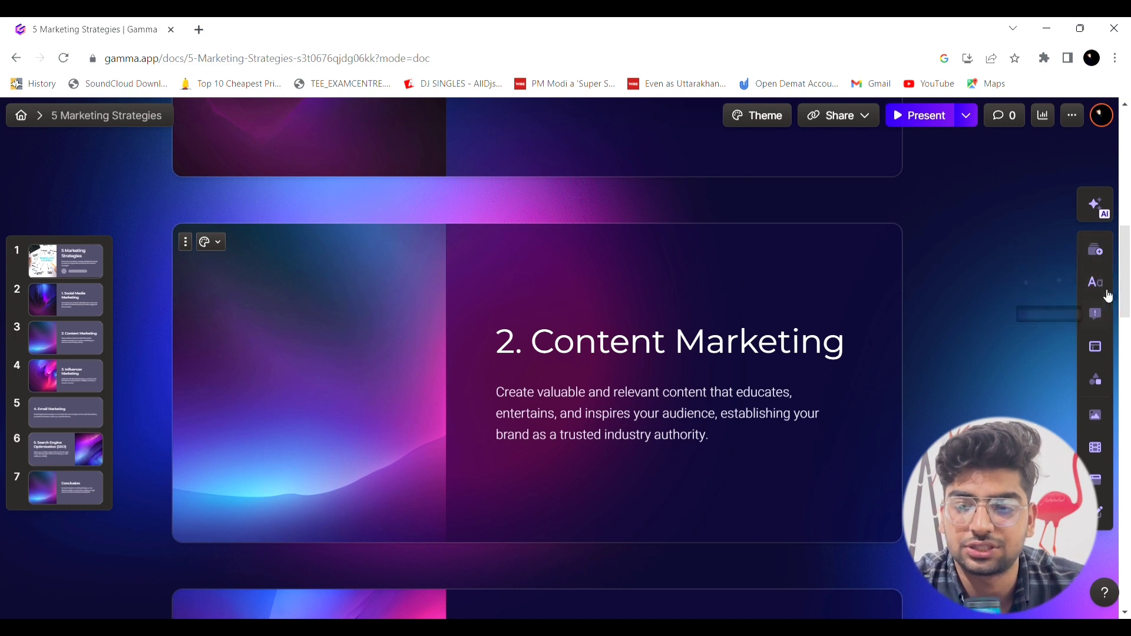
Append 'You can use Instagram.' to the Social Media Marketing card's description
click(1096, 352)
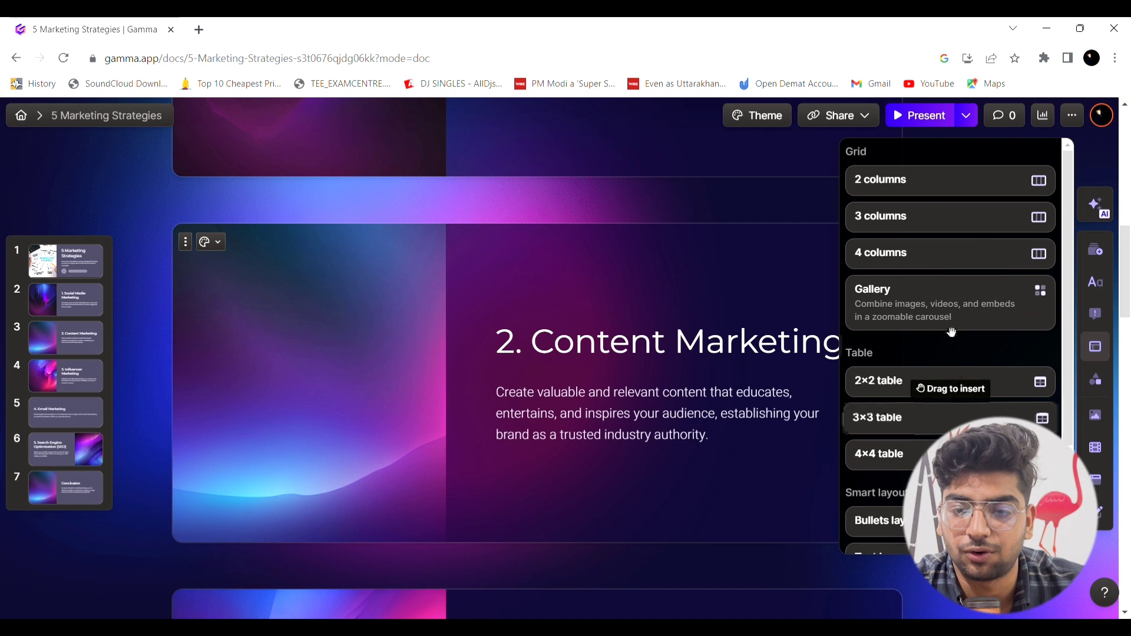
click(303, 254)
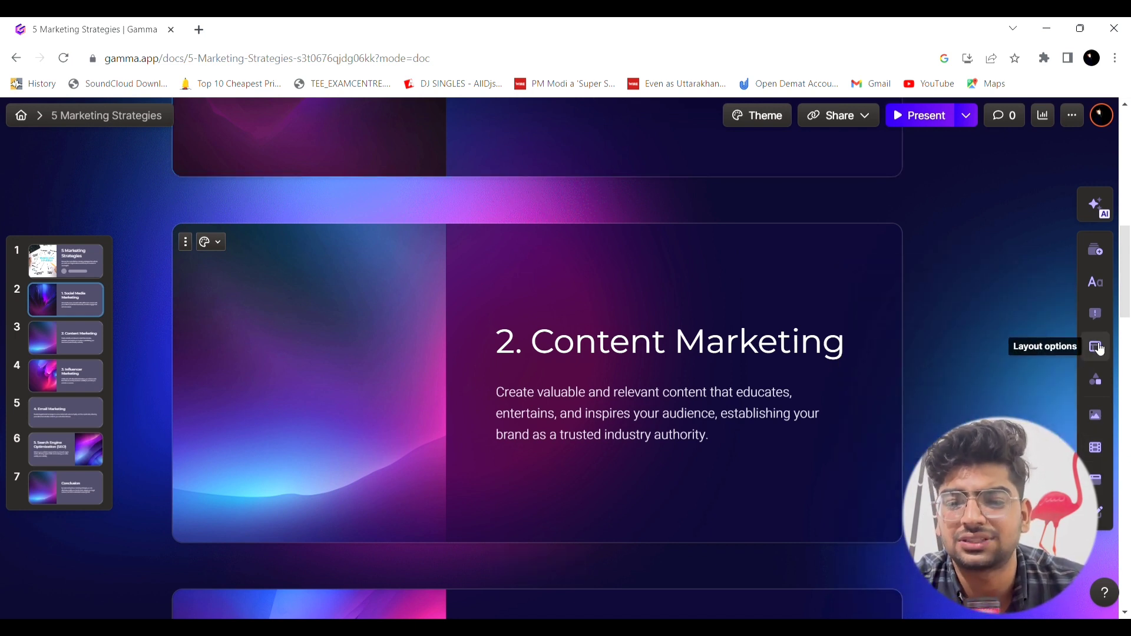
scroll(537, 353, up, 8)
scroll(538, 353, up, 3)
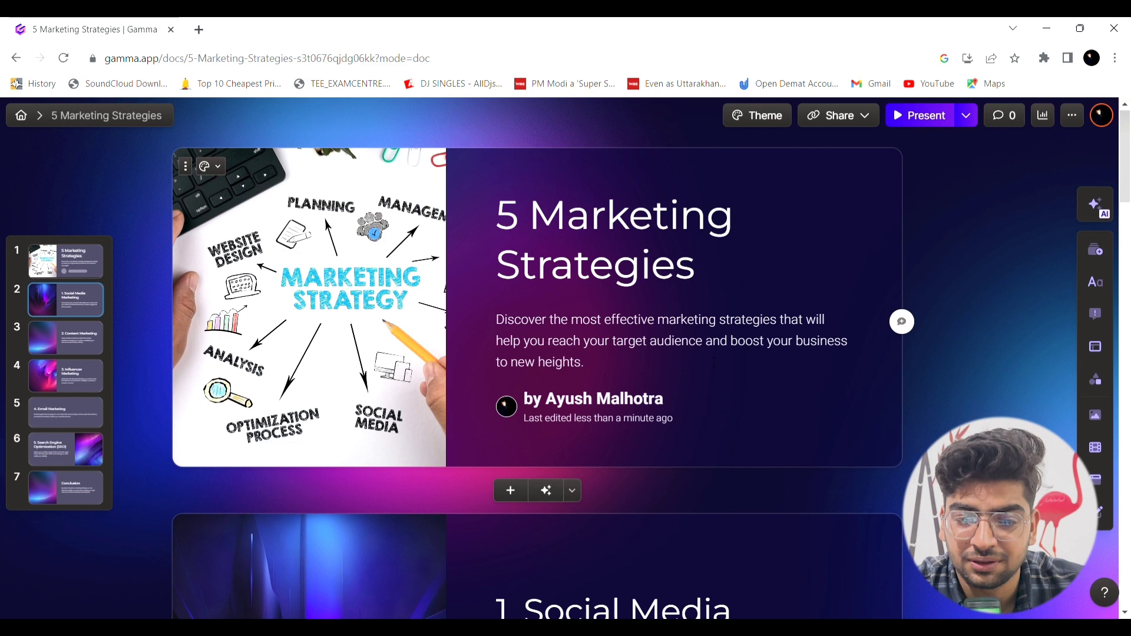
scroll(618, 360, down, 3)
scroll(619, 360, down, 3)
scroll(592, 477, down, 1)
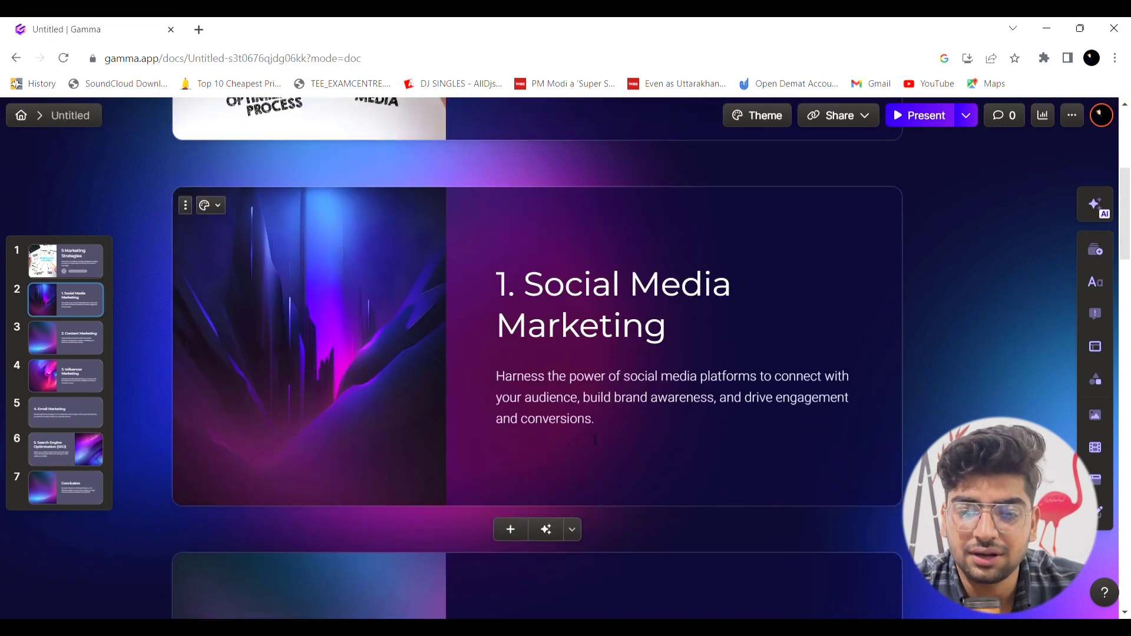
click(597, 431)
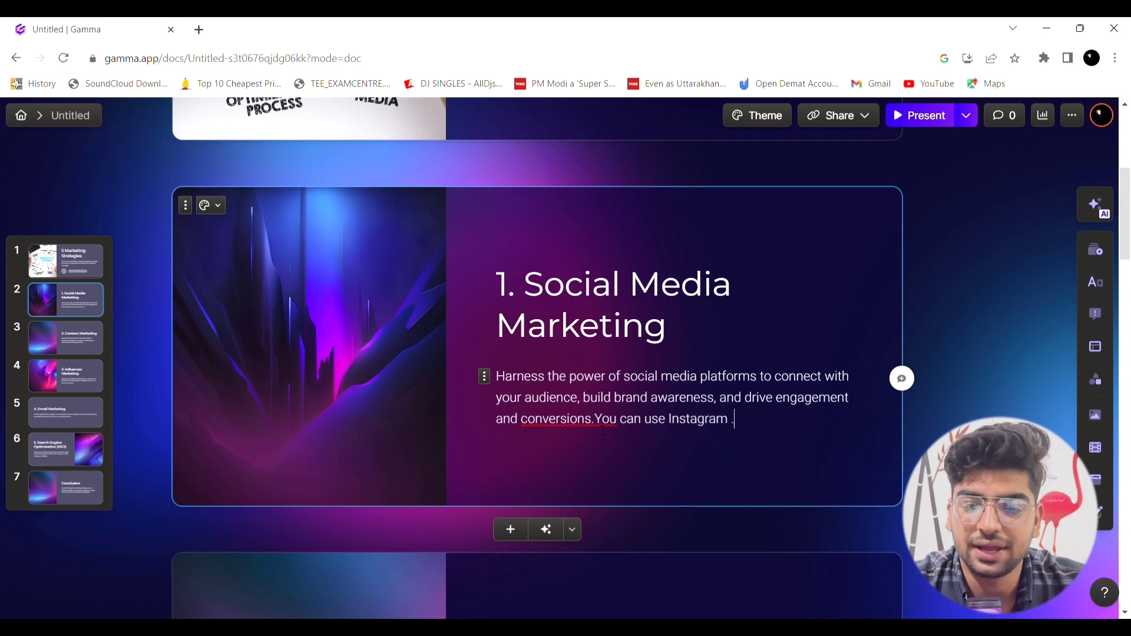
text(.)
scroll(300, 352, down, 1)
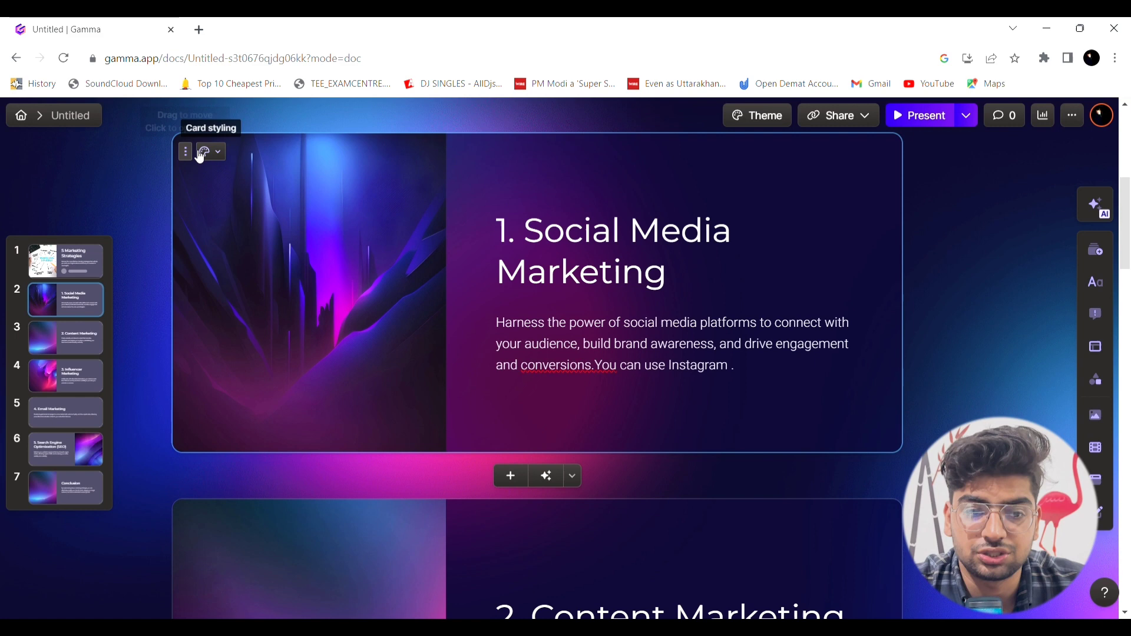
click(185, 151)
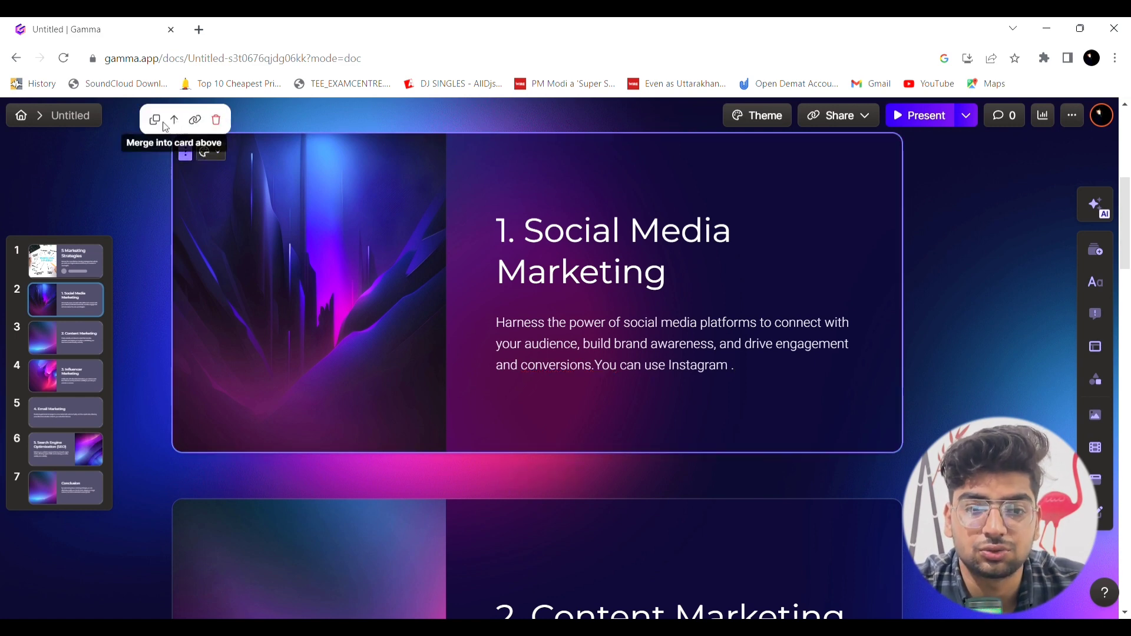
scroll(388, 372, down, 3)
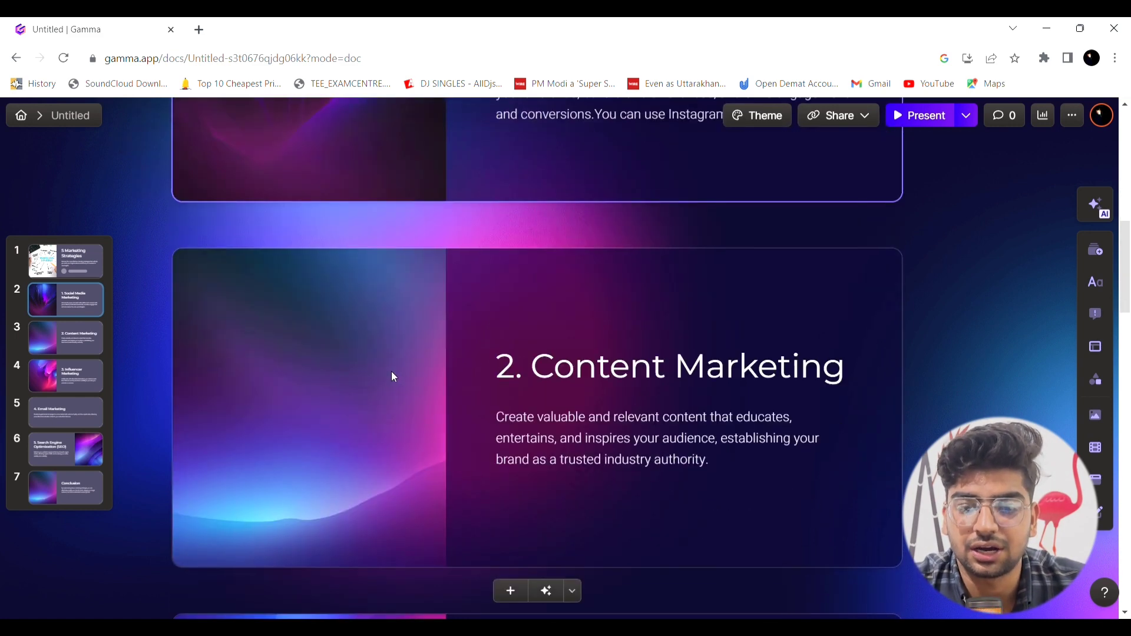
scroll(389, 371, down, 2)
scroll(531, 380, down, 2)
scroll(577, 405, up, 3)
scroll(578, 404, up, 1)
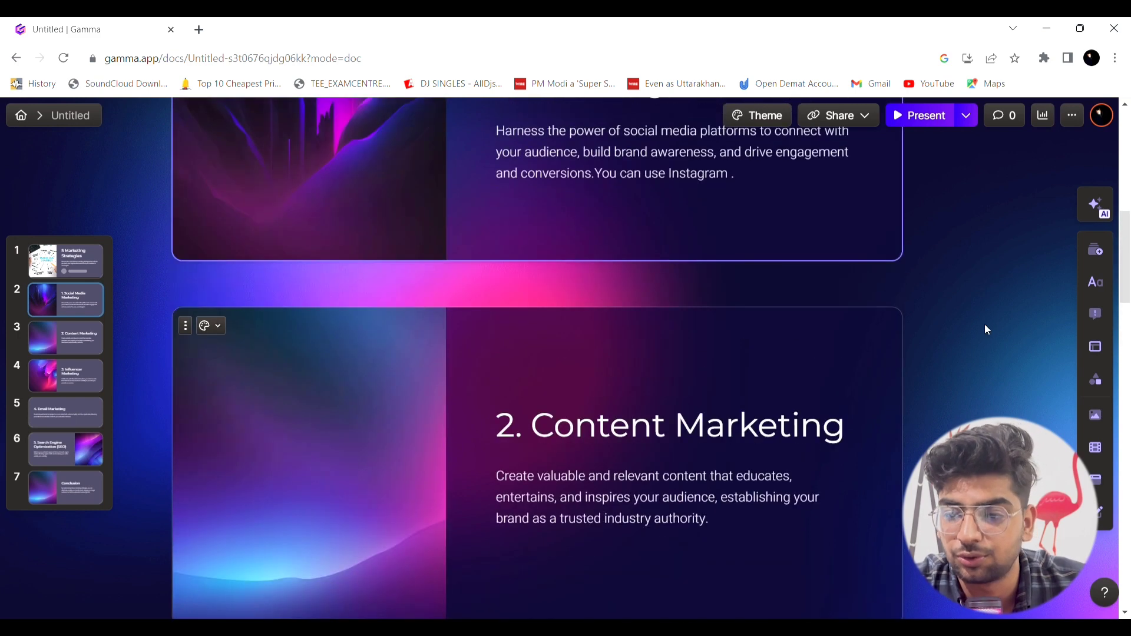
Browse the card templates without adding one, then bring up the theme gallery
click(1094, 251)
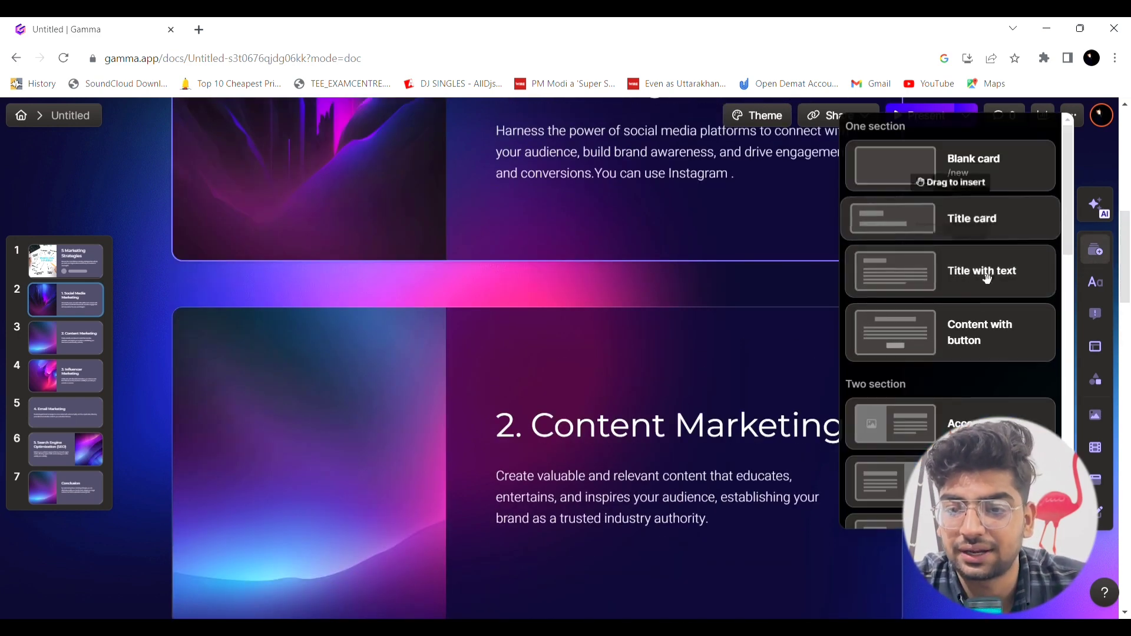
scroll(963, 265, down, 1)
scroll(981, 354, down, 1)
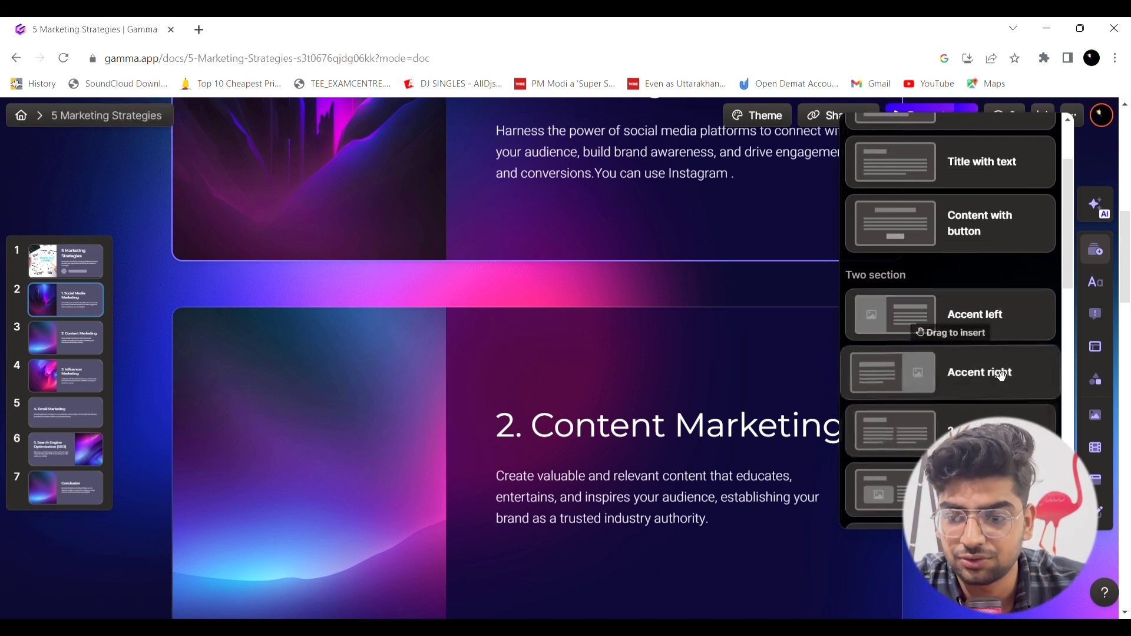
click(674, 272)
scroll(851, 282, up, 5)
click(757, 115)
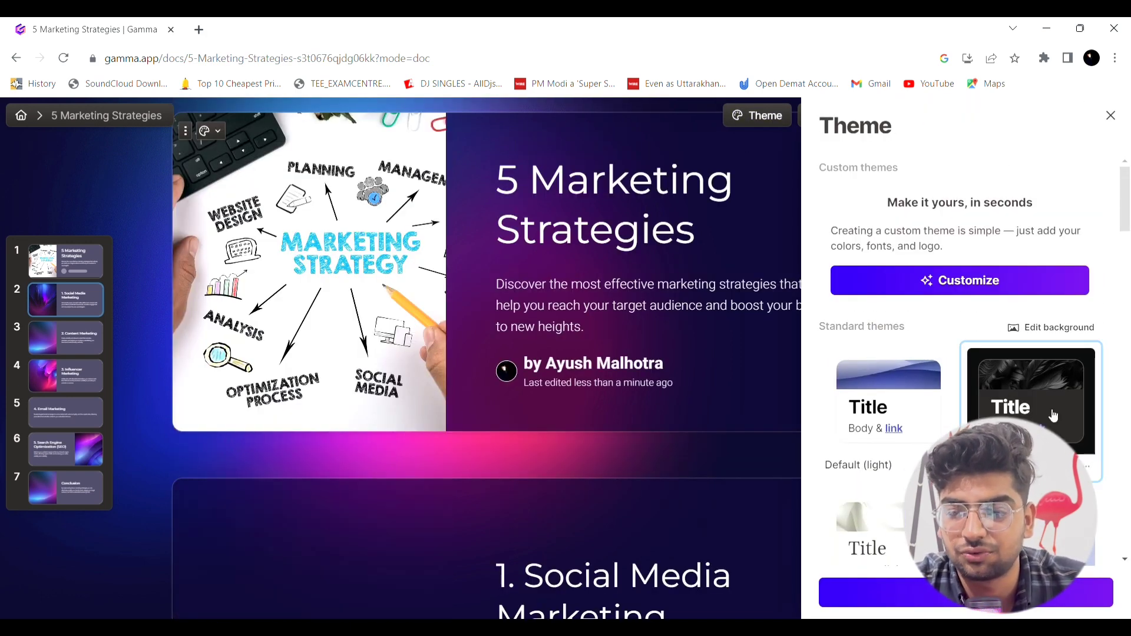
Apply a dark theme to the deck and close the theme and smart layouts panels
click(1030, 394)
click(1110, 115)
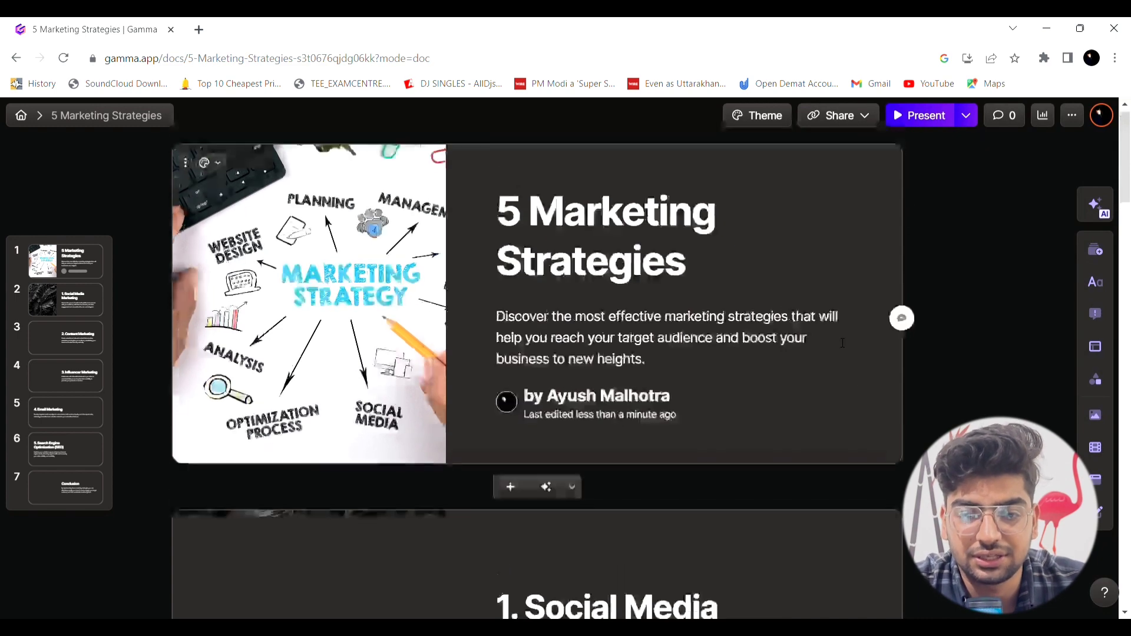
scroll(619, 354, down, 5)
scroll(836, 337, down, 4)
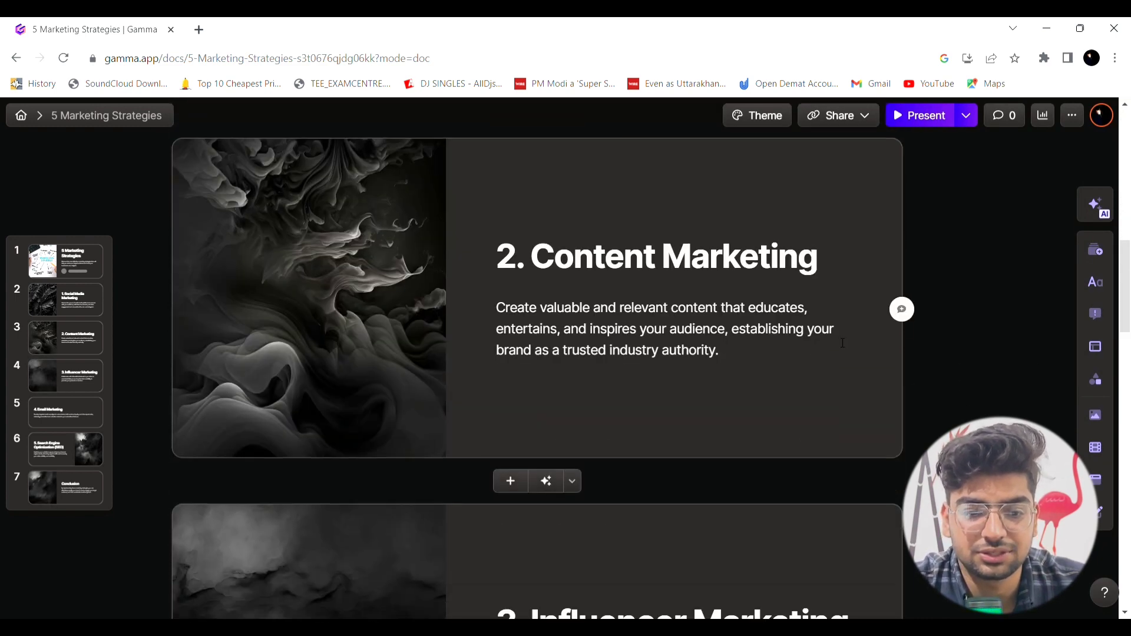
scroll(836, 337, down, 3)
scroll(837, 337, down, 3)
scroll(836, 337, down, 2)
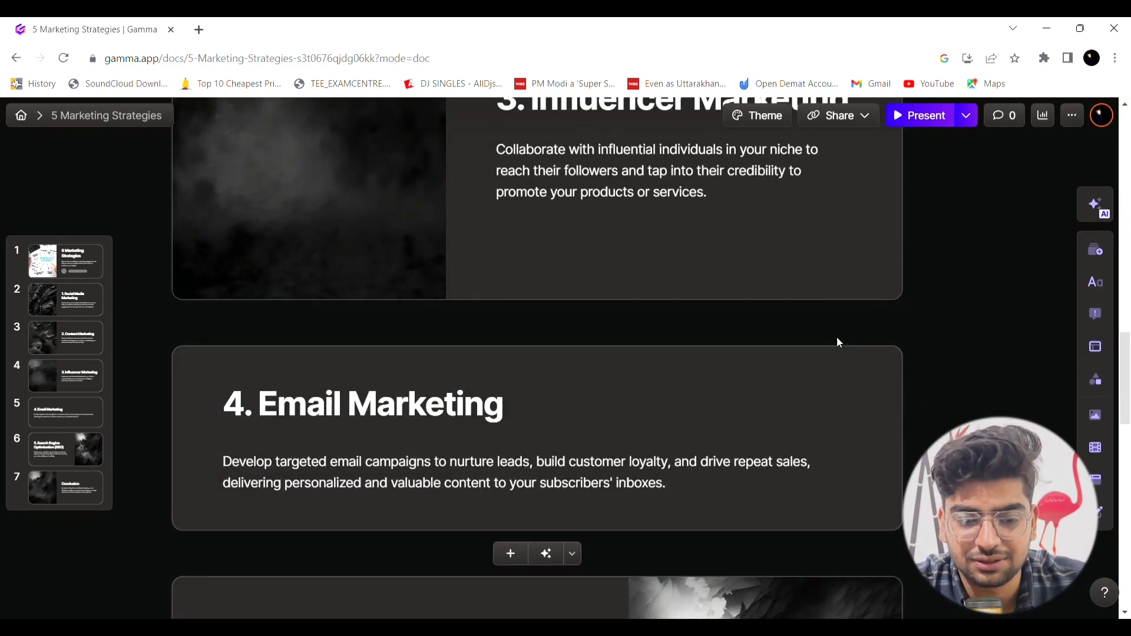
scroll(837, 337, up, 4)
scroll(837, 337, down, 3)
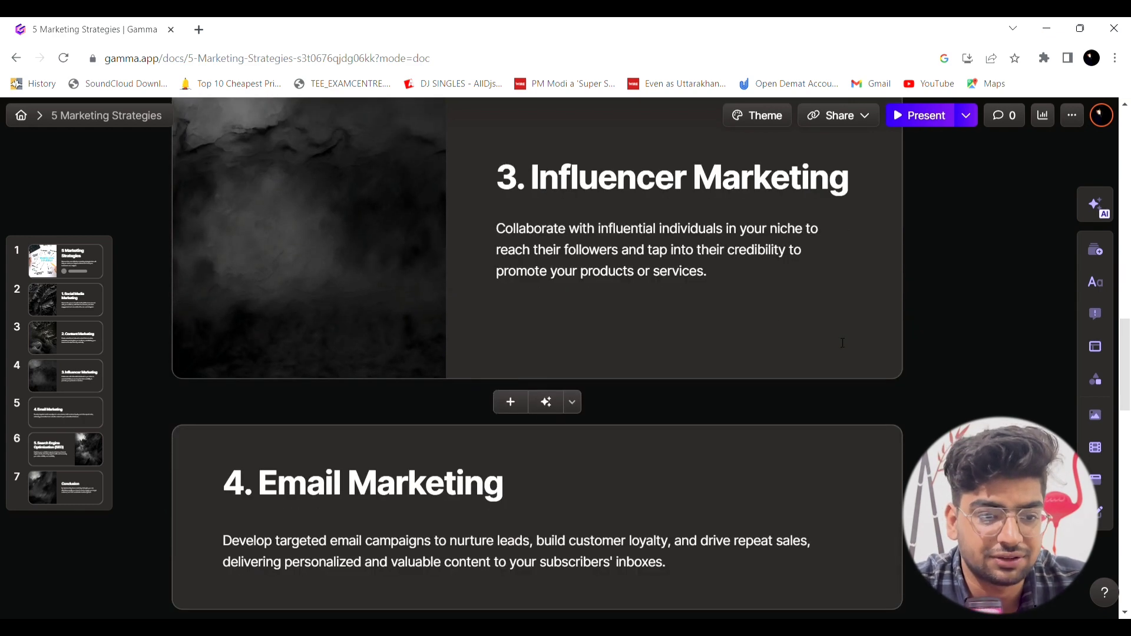
scroll(906, 448, down, 5)
scroll(907, 448, down, 3)
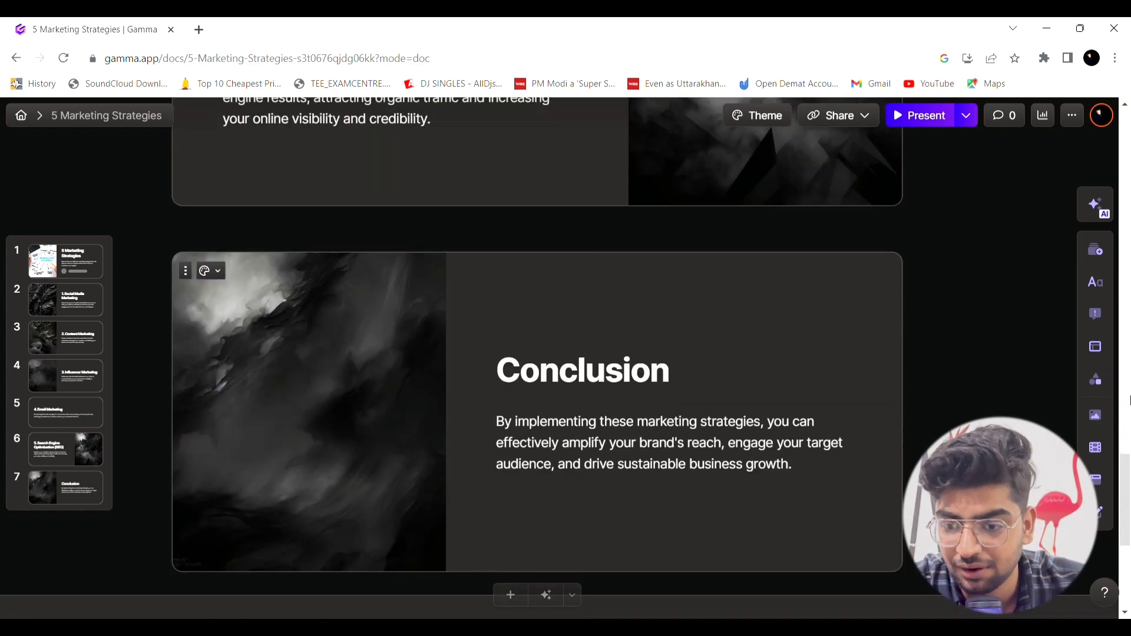
click(1094, 379)
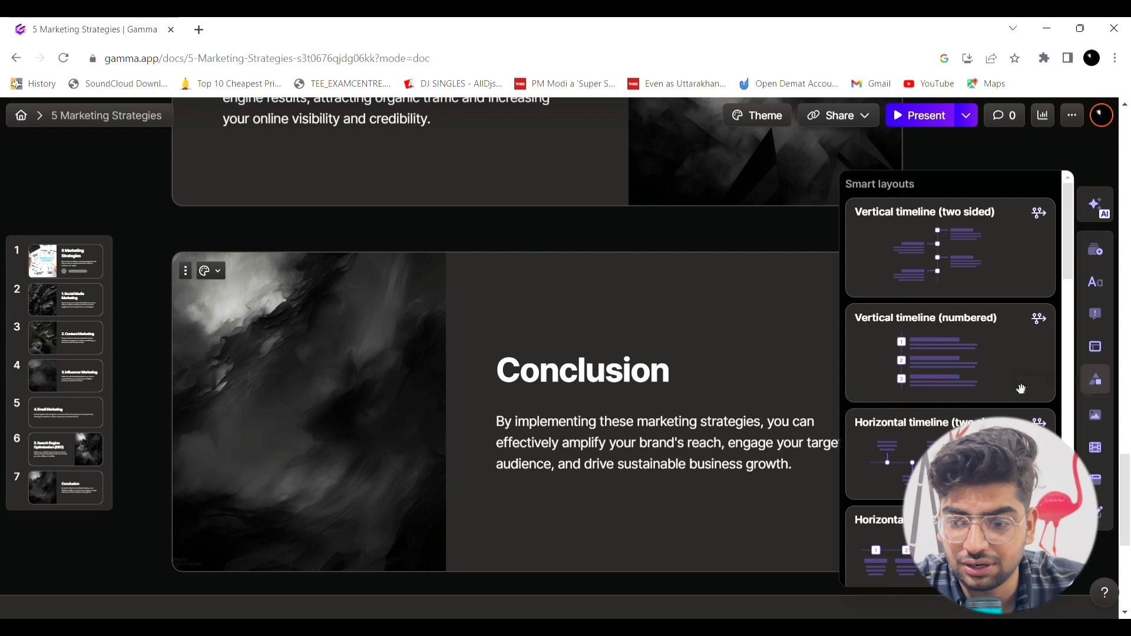
scroll(945, 336, down, 4)
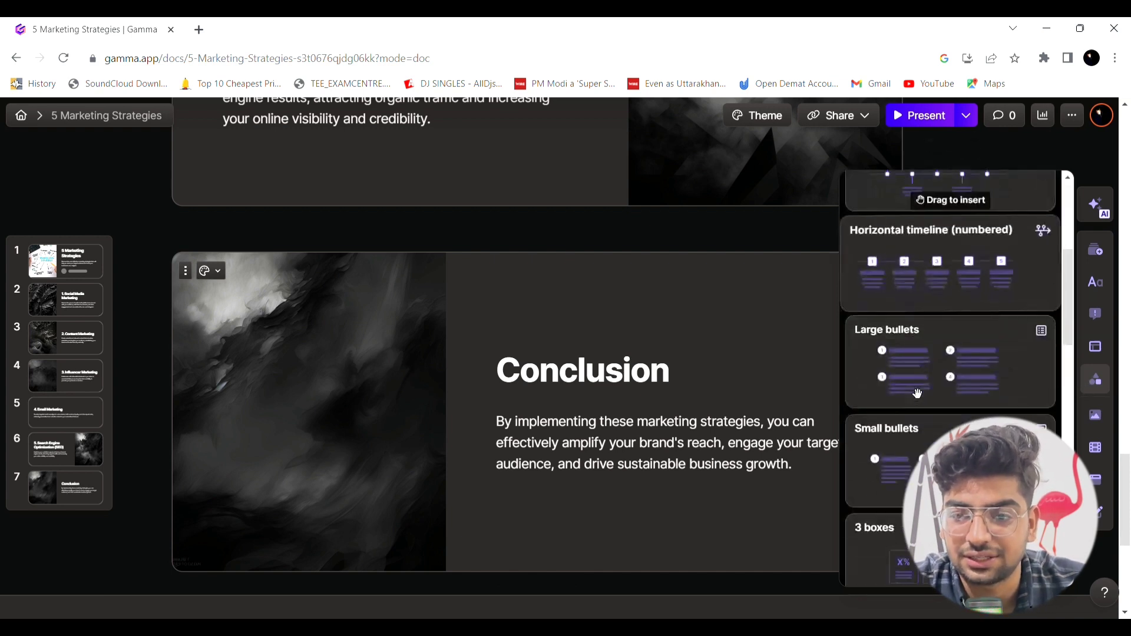
scroll(927, 353, down, 2)
click(765, 240)
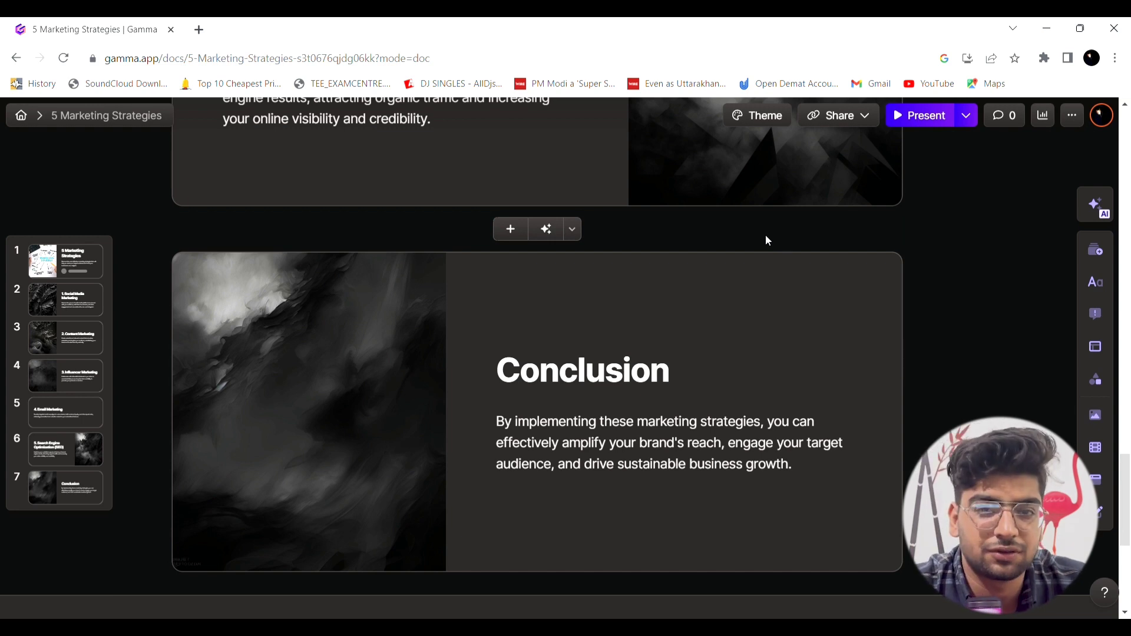
scroll(765, 240, down, 3)
scroll(766, 234, down, 2)
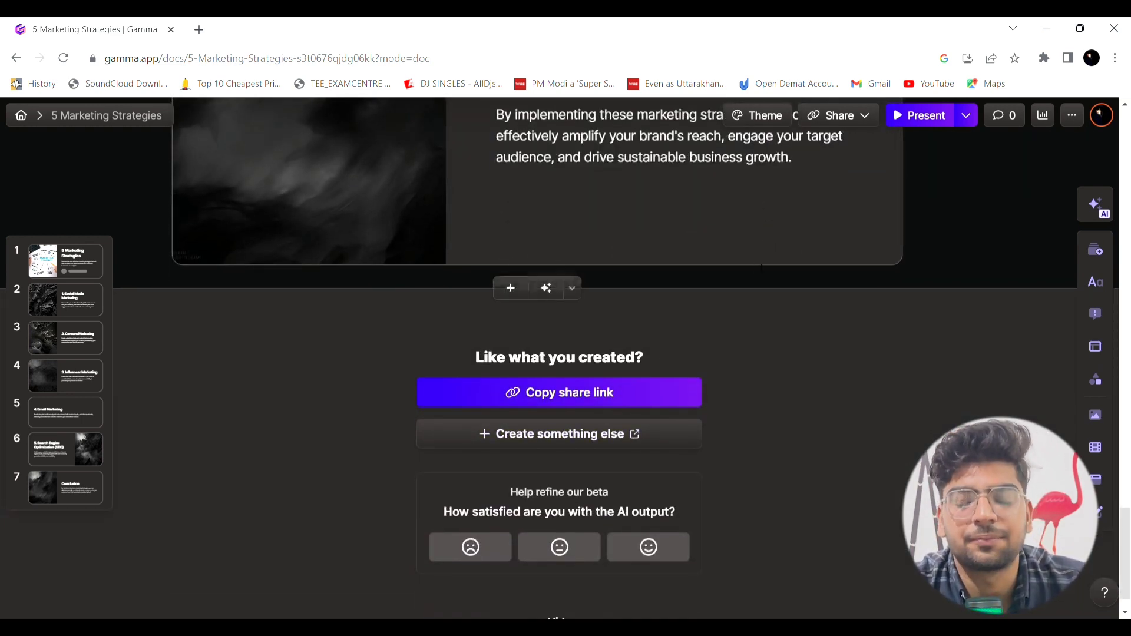
scroll(762, 269, up, 5)
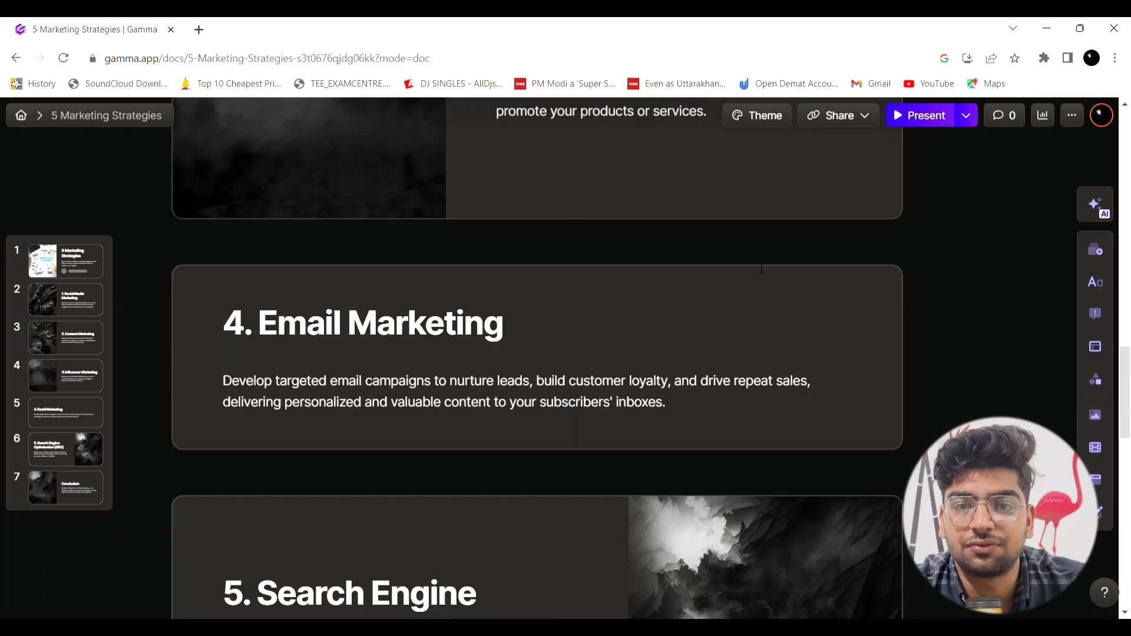
scroll(761, 269, up, 5)
scroll(761, 268, up, 5)
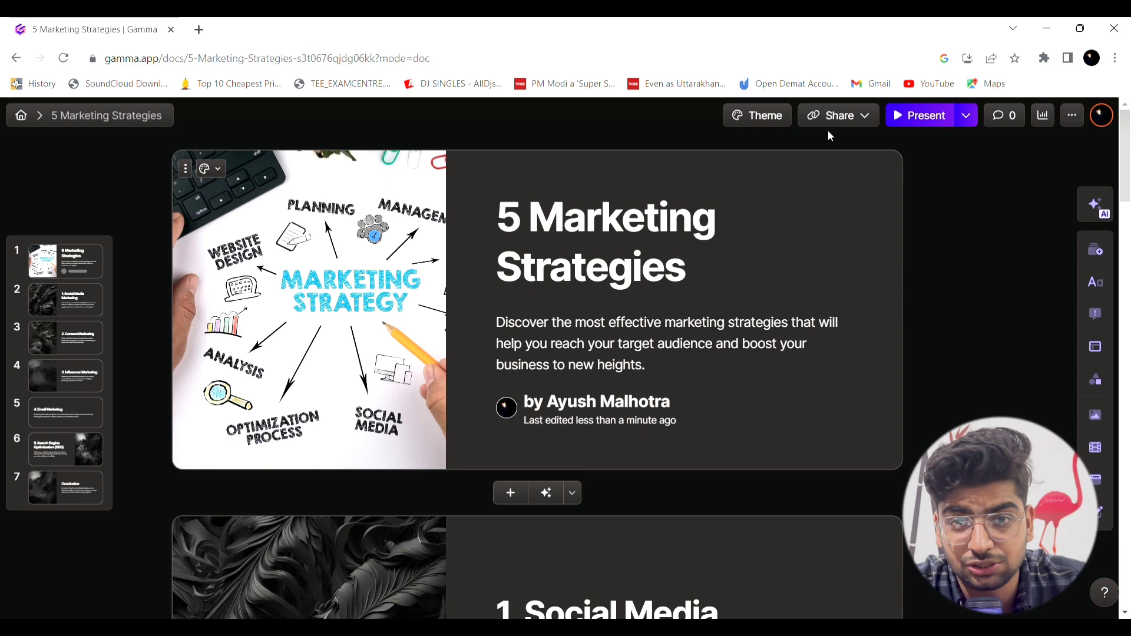
Present the deck through to the SEO card, then exit back to the editor
click(943, 120)
key(Right)
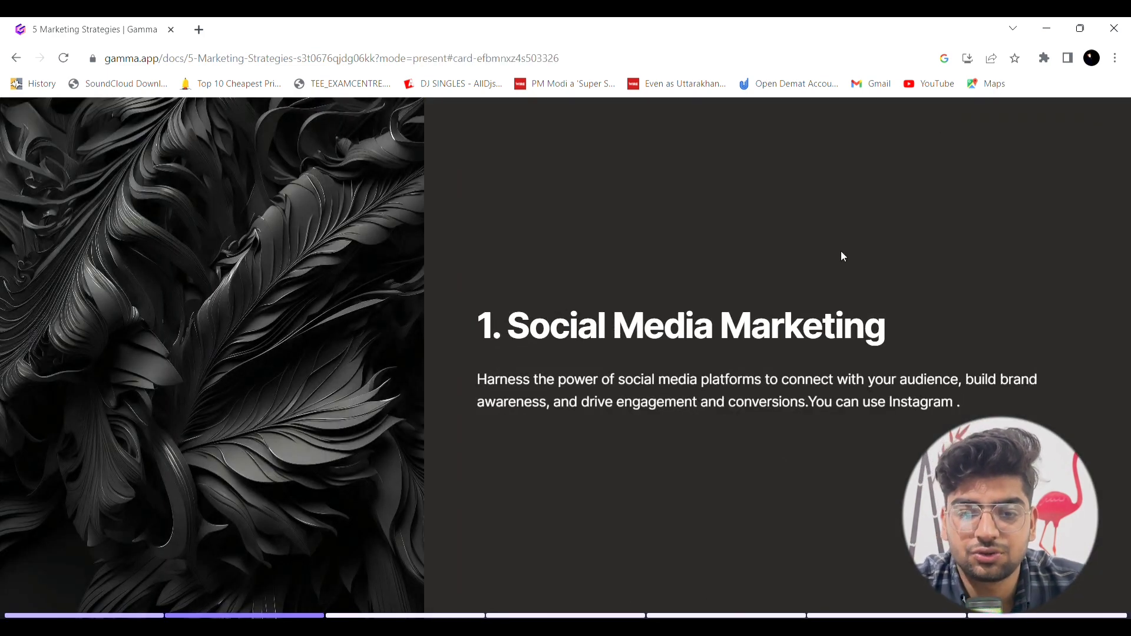
key(Right)
key(Right)
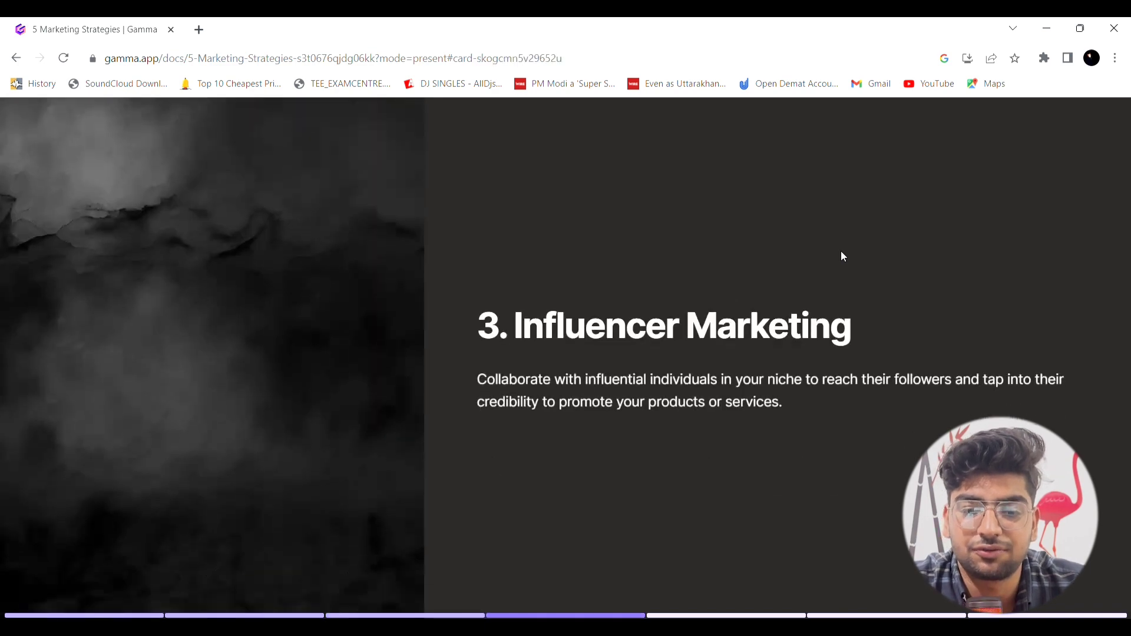
key(Right)
key(Right)
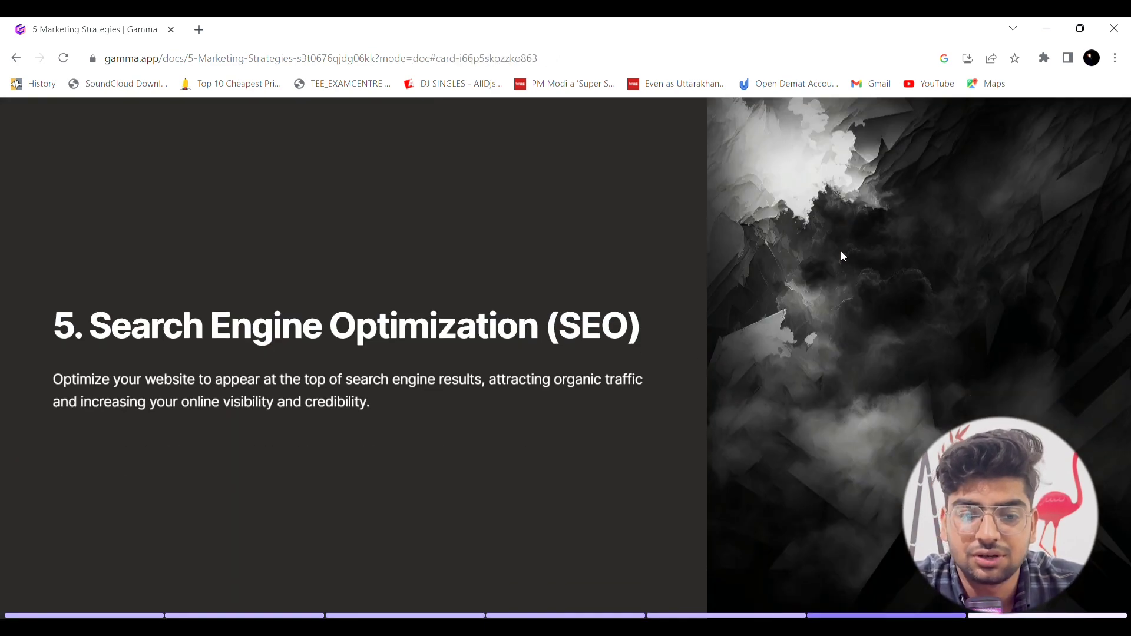
key(Escape)
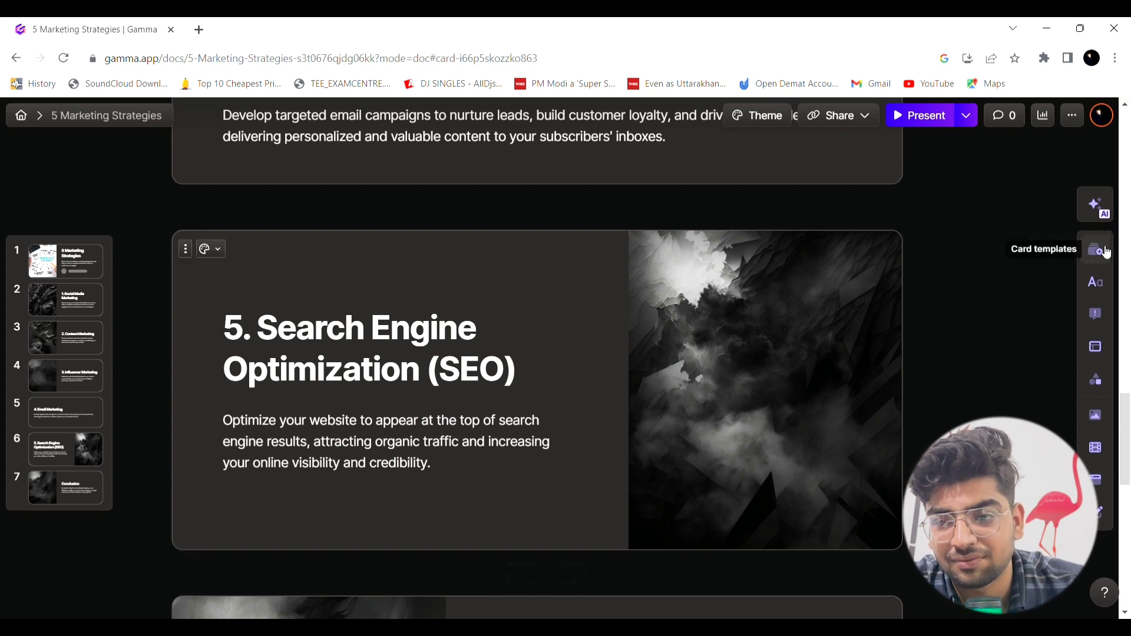
click(1097, 285)
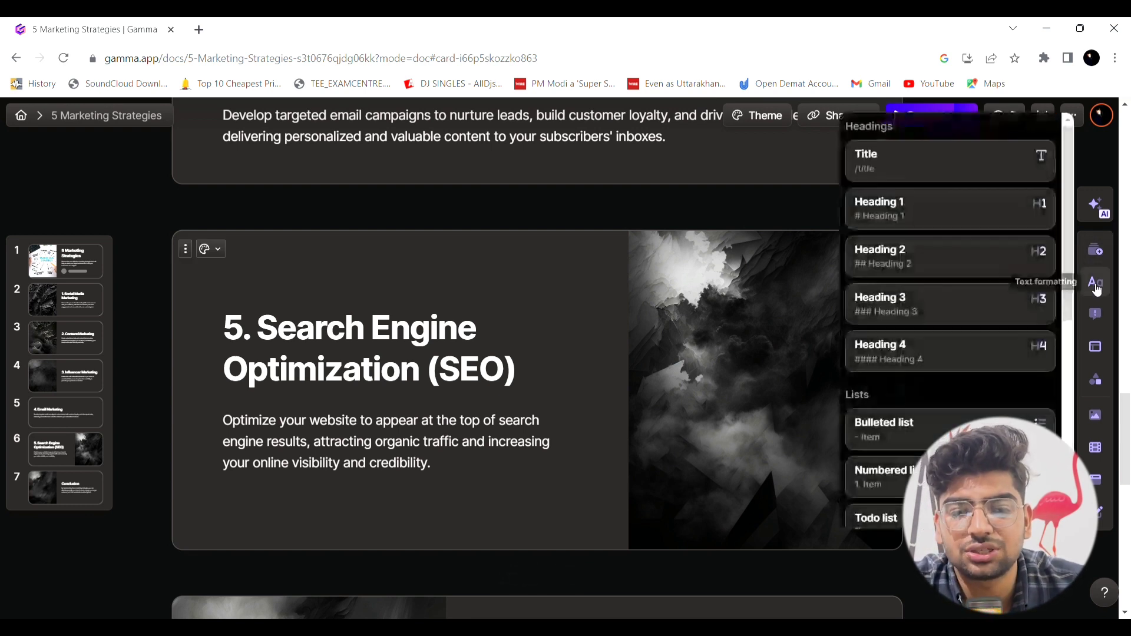
click(697, 207)
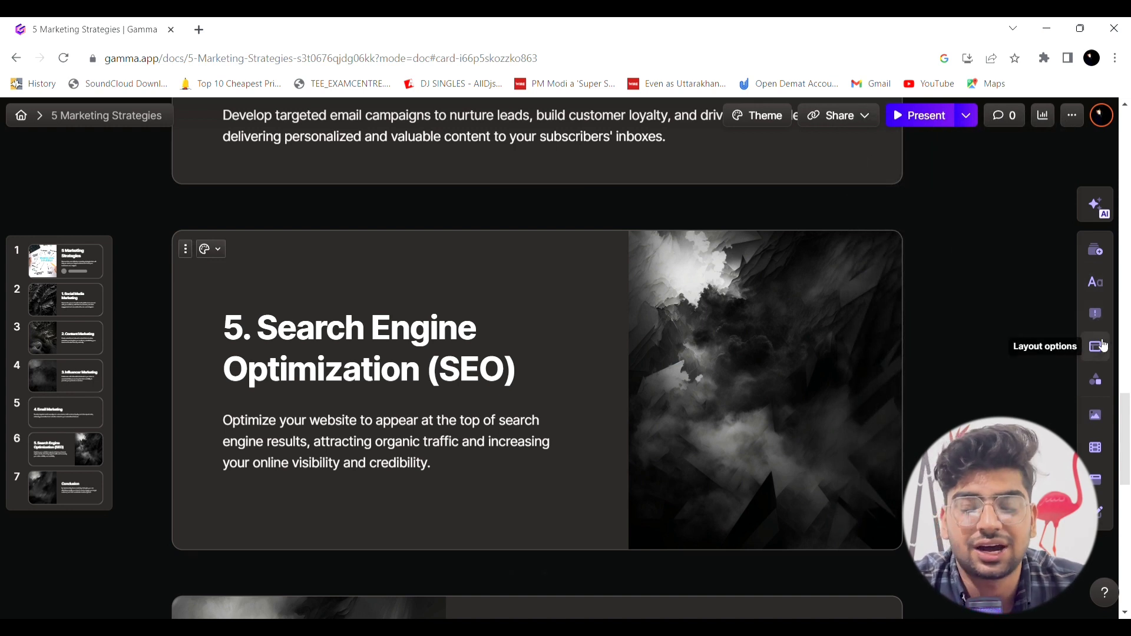
click(1097, 416)
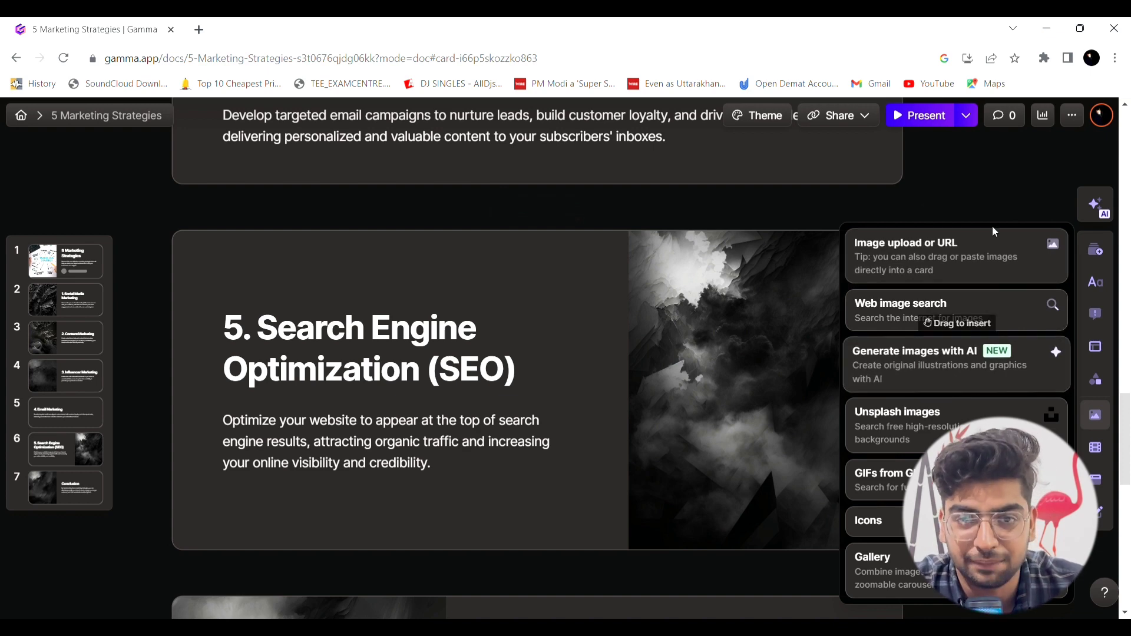
scroll(788, 232, up, 10)
scroll(787, 233, up, 8)
mouse_move(537, 221)
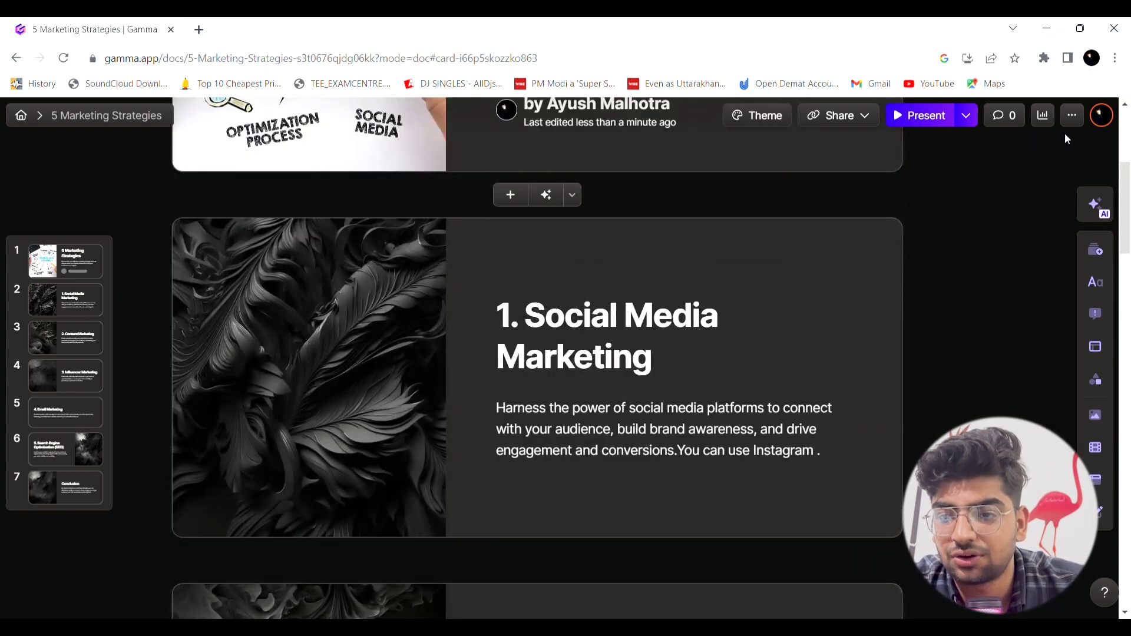
Export the 5 Marketing Strategies deck as a PowerPoint file from the document menu
click(1072, 115)
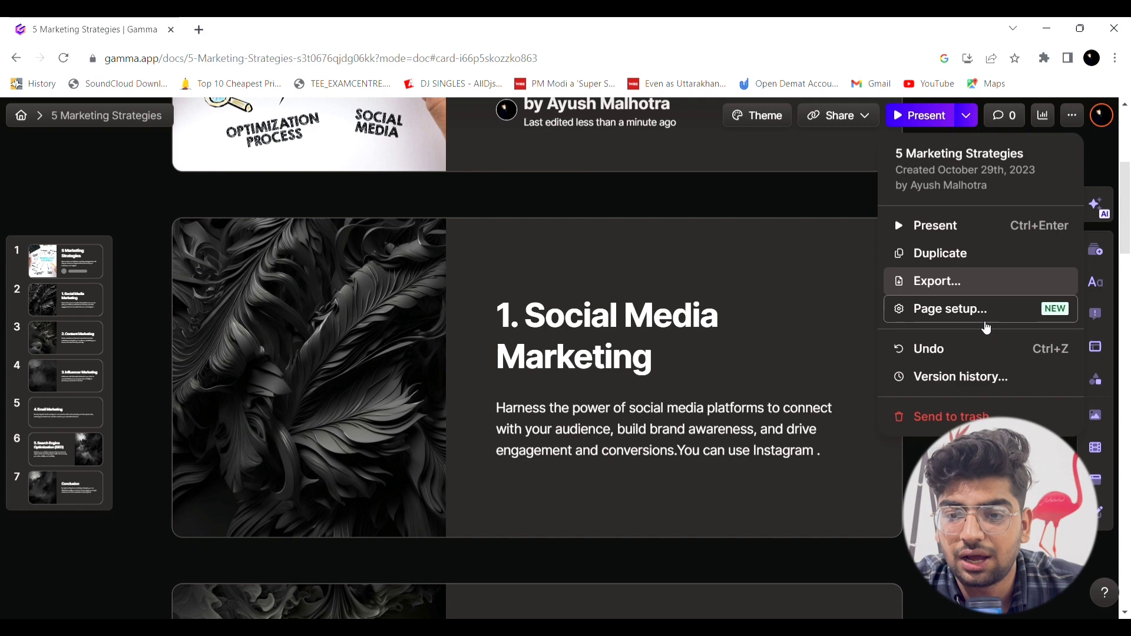
click(969, 280)
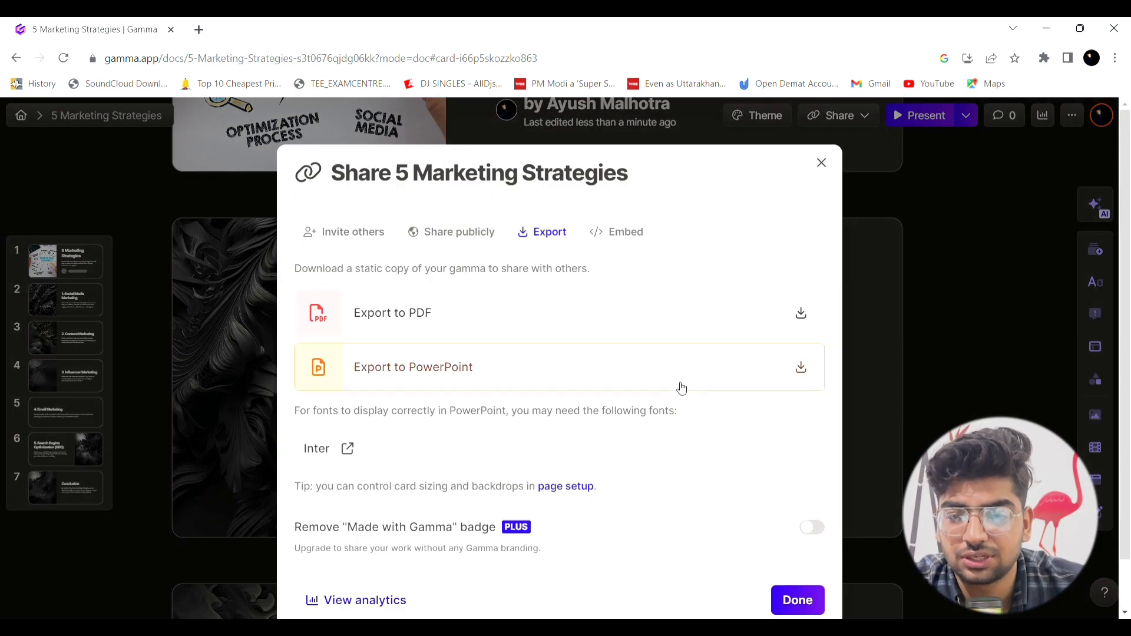
click(639, 367)
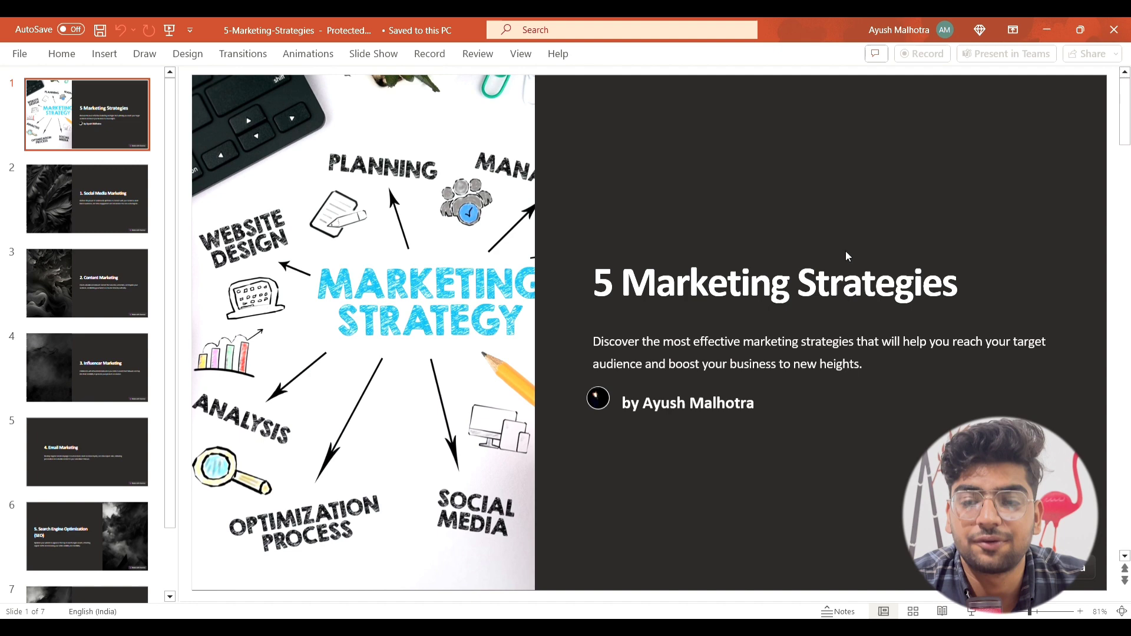
Page through all seven exported slides in PowerPoint, from title to Conclusion
key(End)
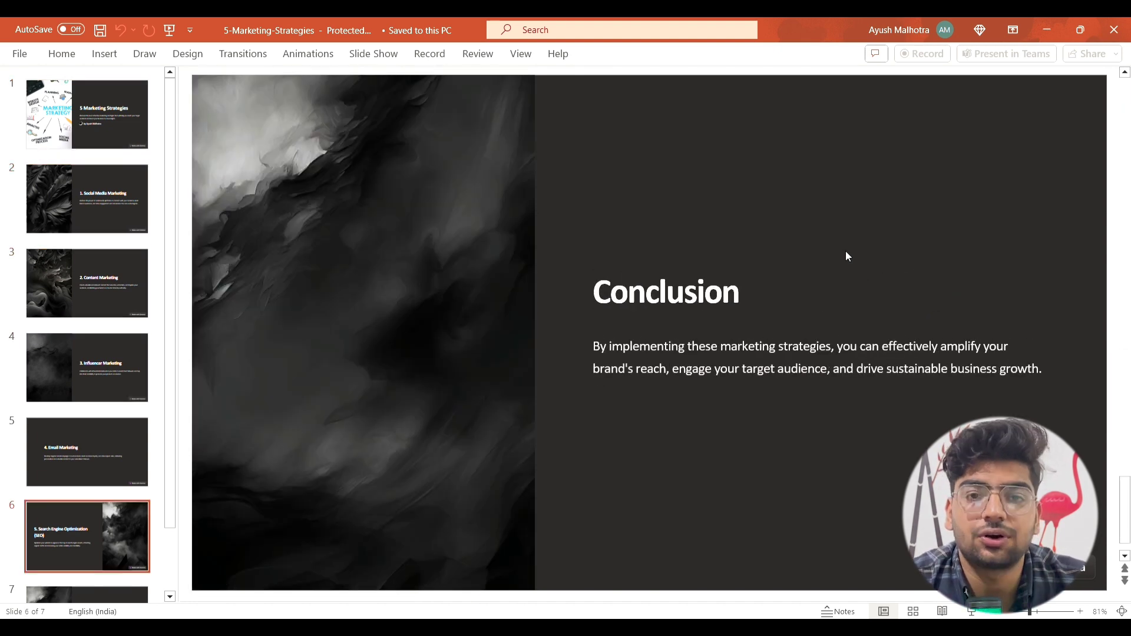
key(Page_Up)
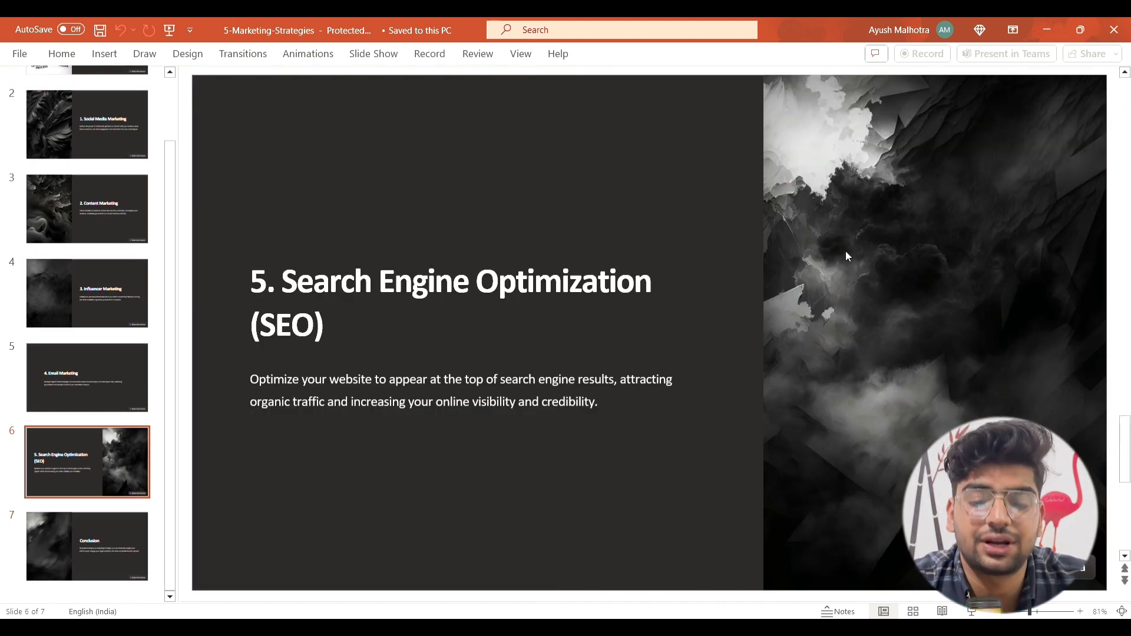
key(Home)
key(Page_Down)
key(Page_Down)
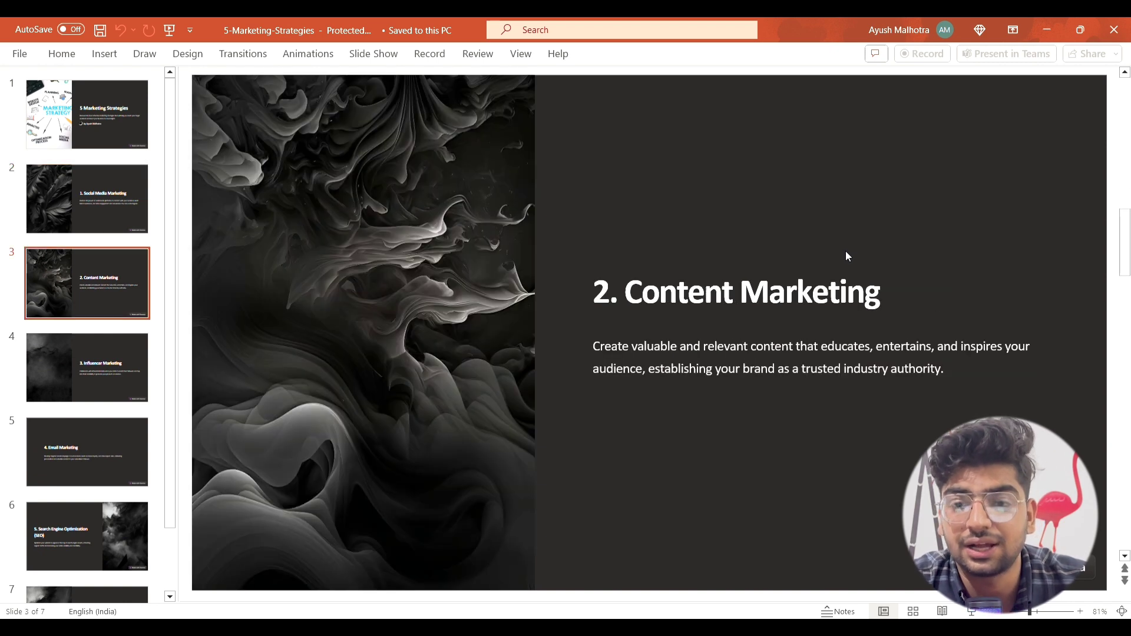
key(Page_Down)
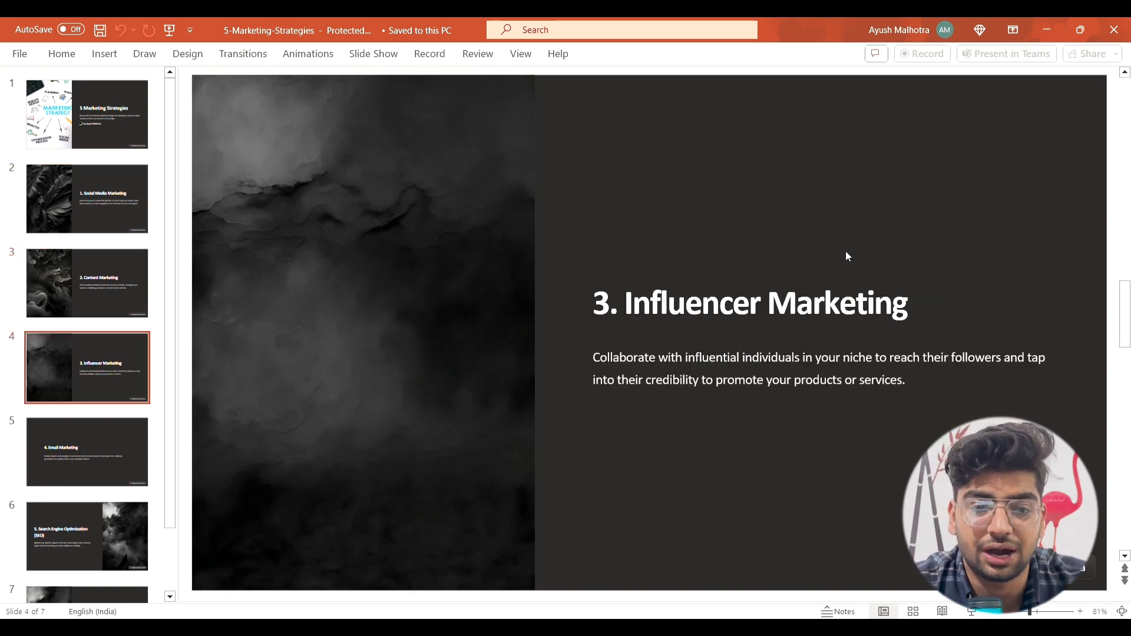
key(Page_Down)
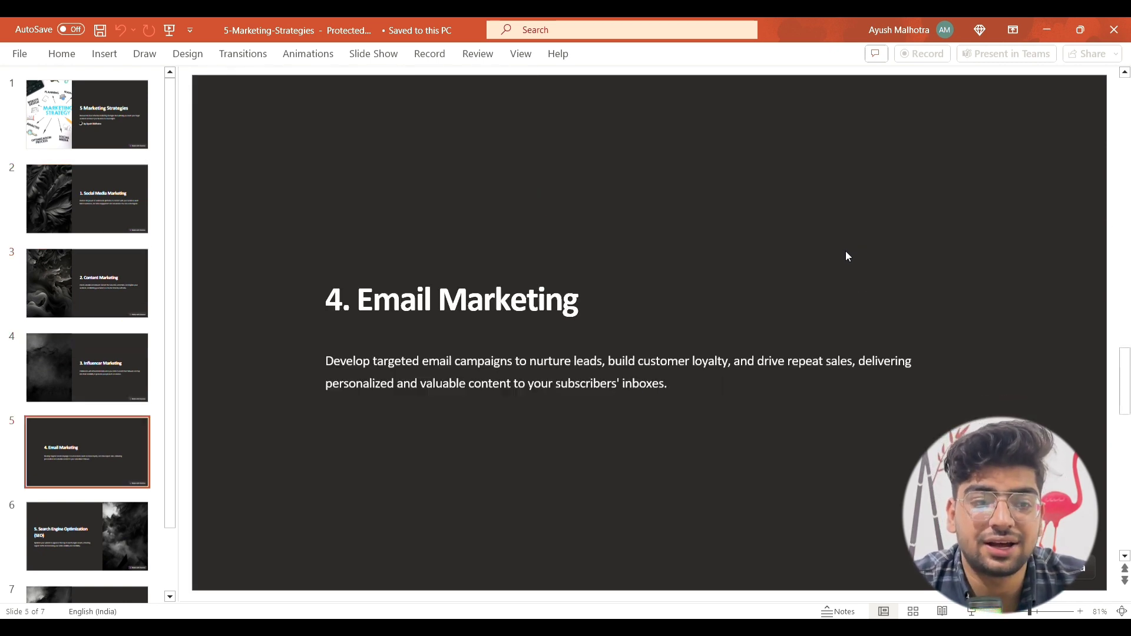
key(Page_Down)
key(Page_Down)
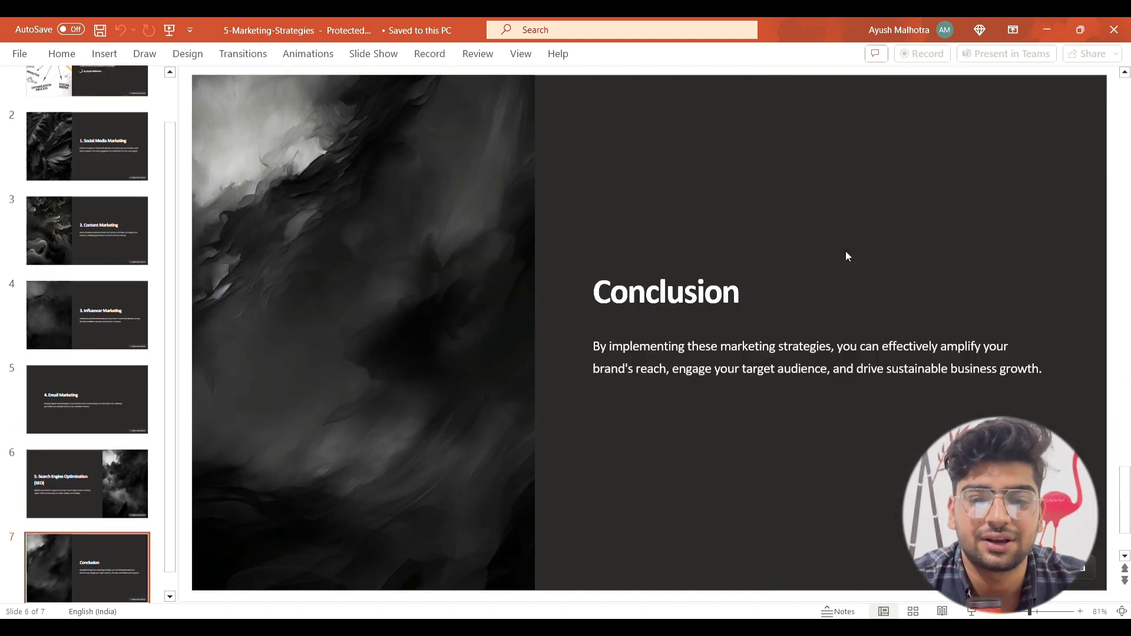